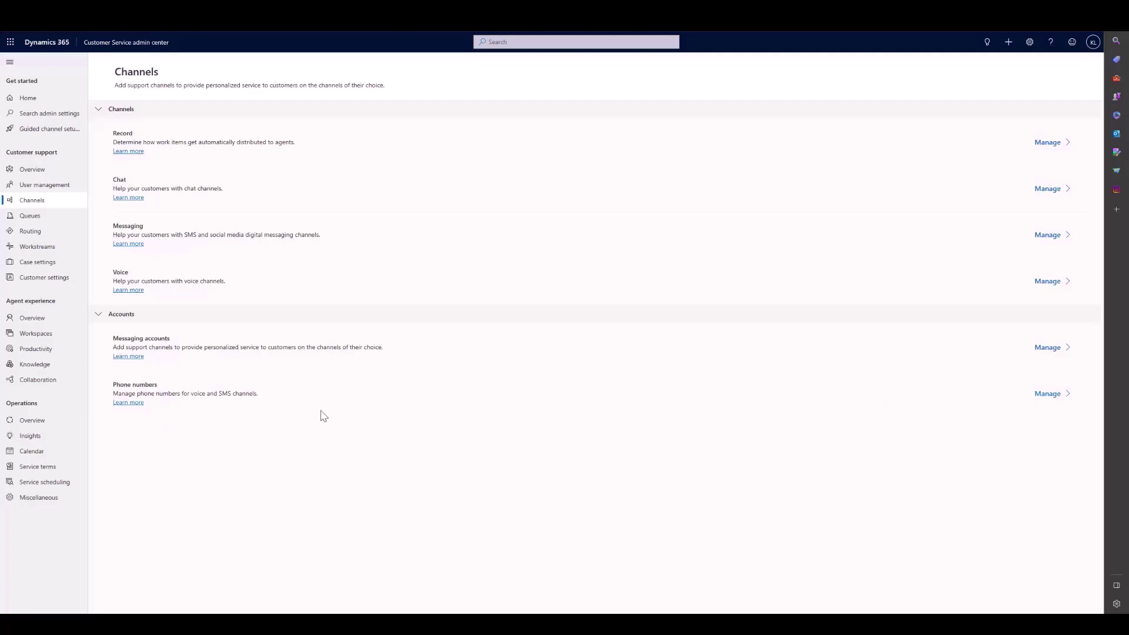
Open the Phone numbers management page from Channels > Accounts
click(1038, 395)
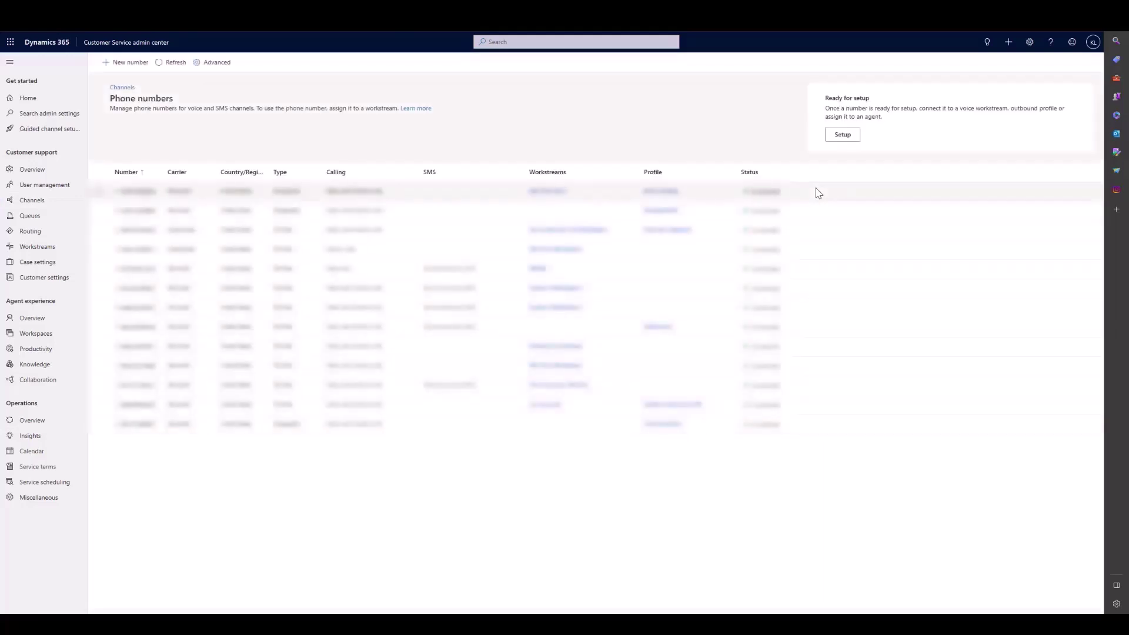
Start a new United States geographic number that can receive and make calls
click(130, 63)
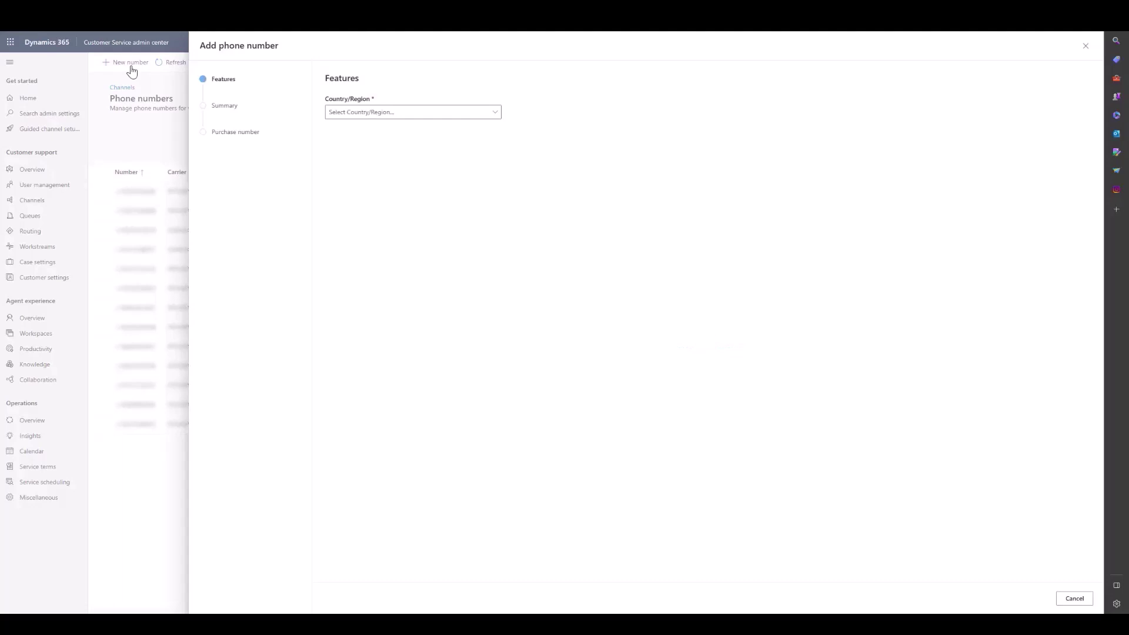
click(423, 112)
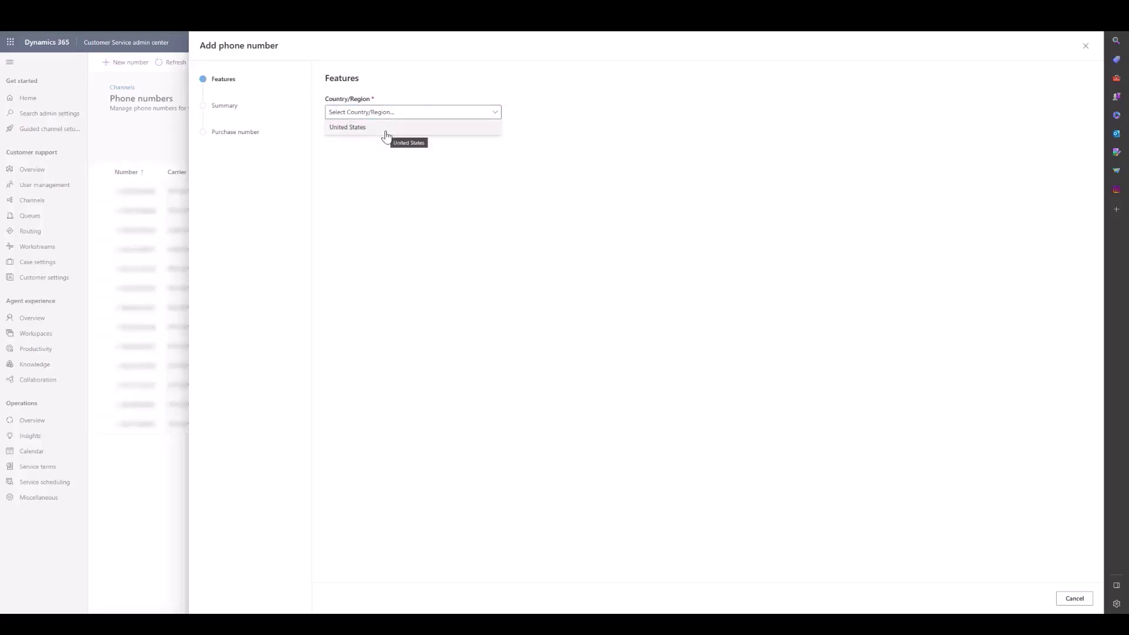
click(385, 132)
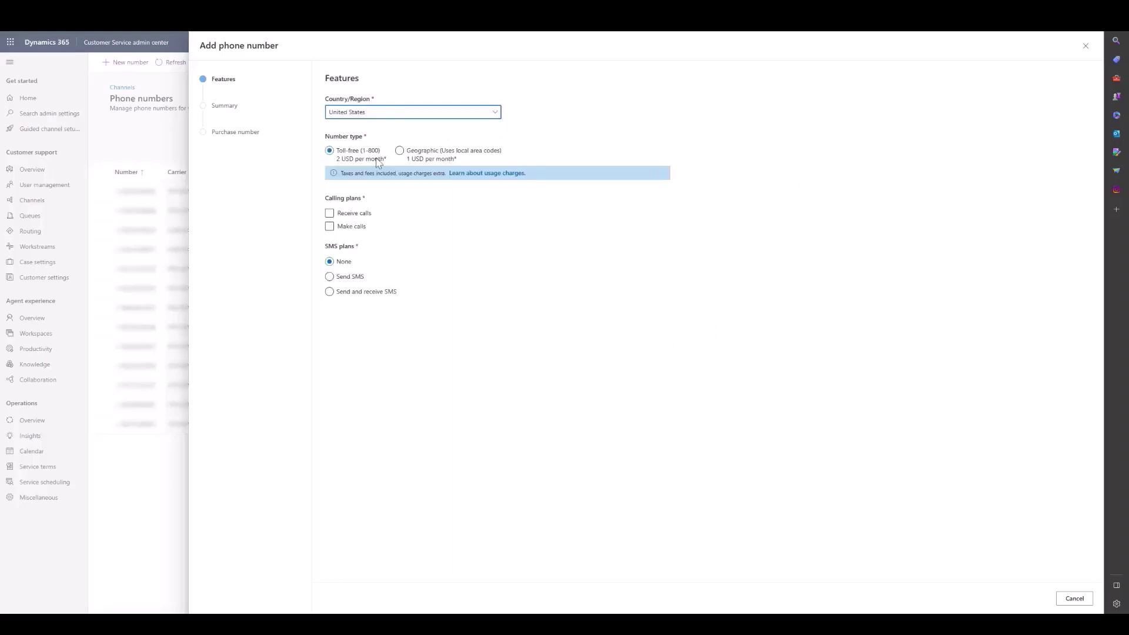
click(400, 151)
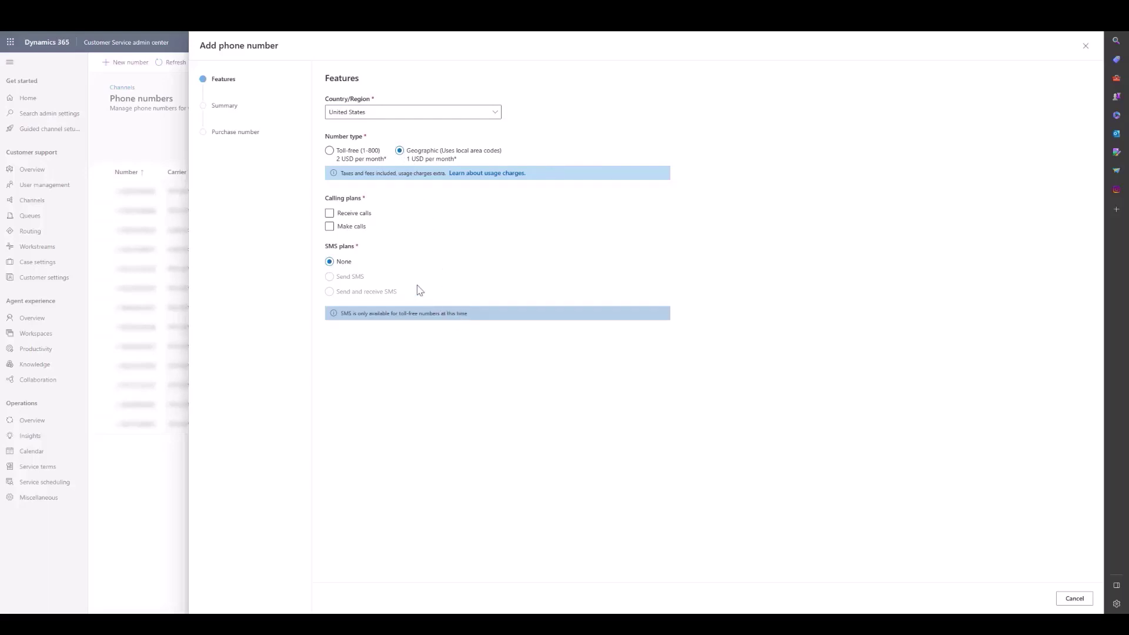
click(329, 214)
click(330, 226)
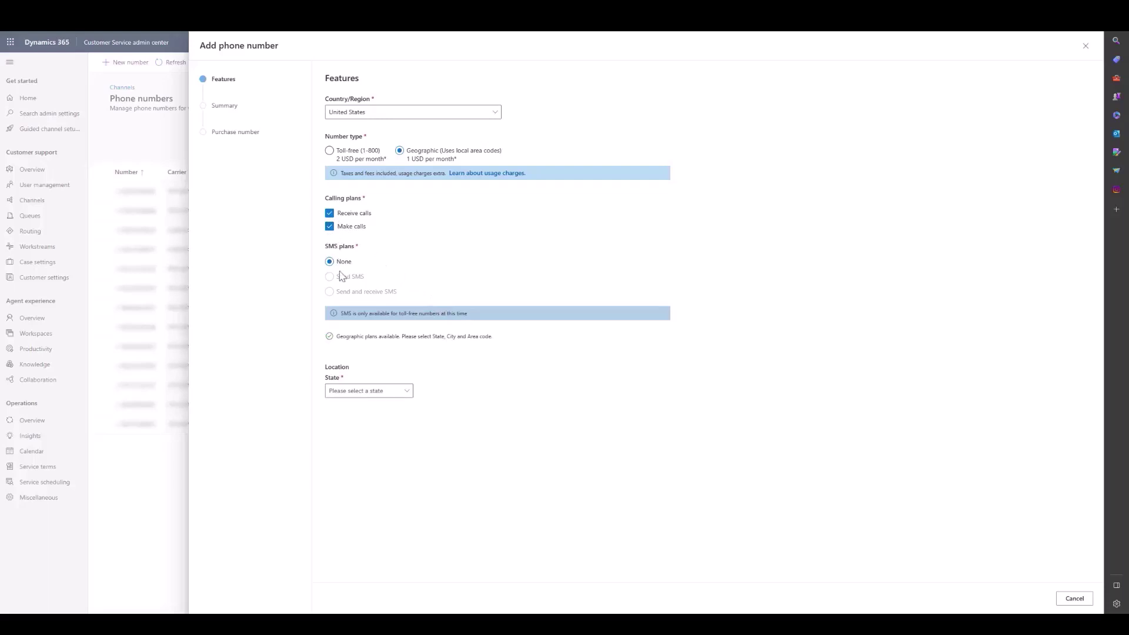
Pick GA, Augusta, area code 762 and search for available numbers
click(363, 397)
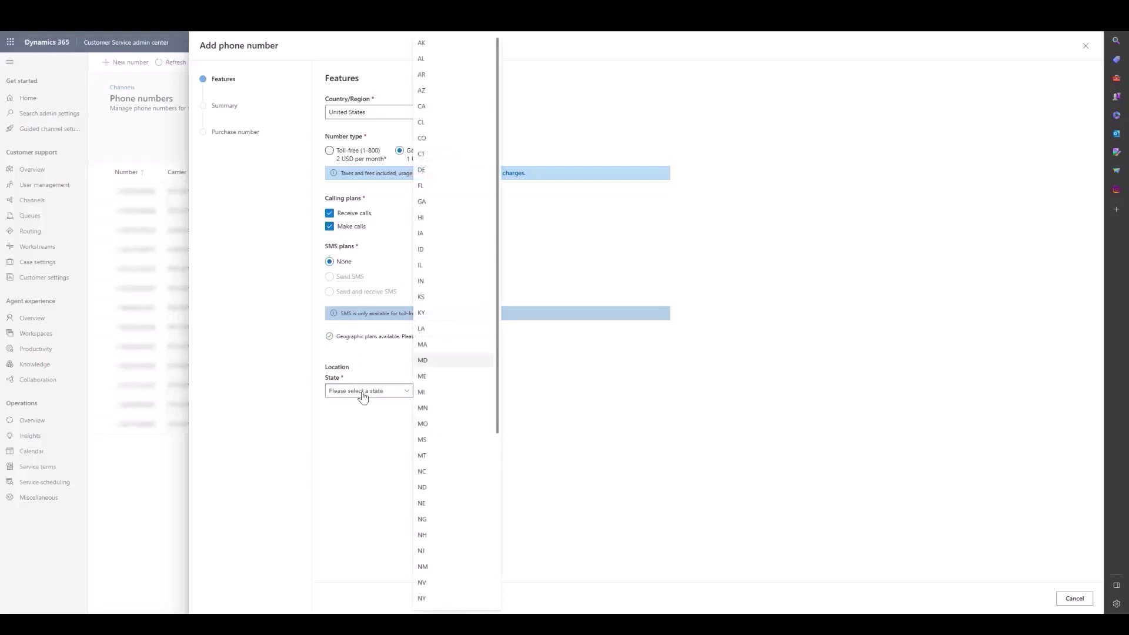
click(435, 201)
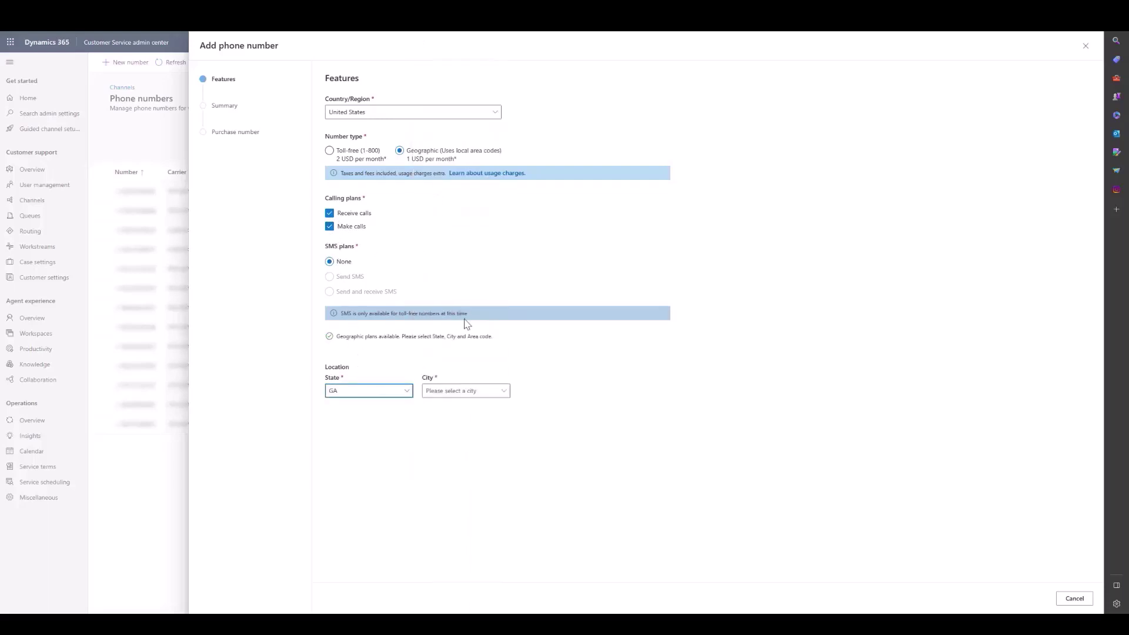
click(481, 394)
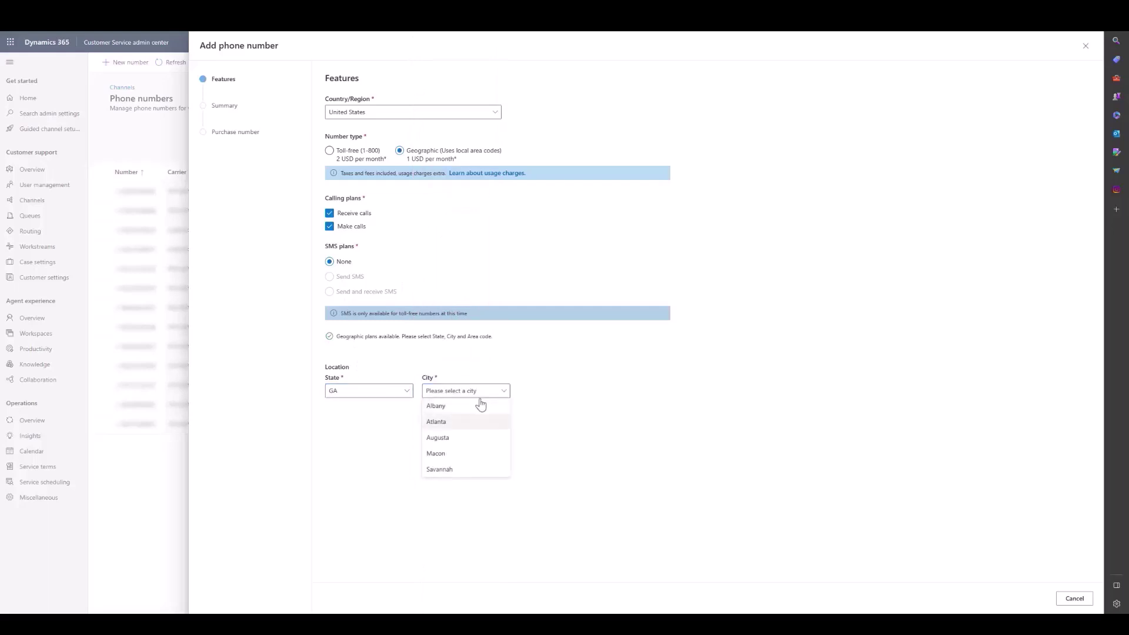
click(475, 438)
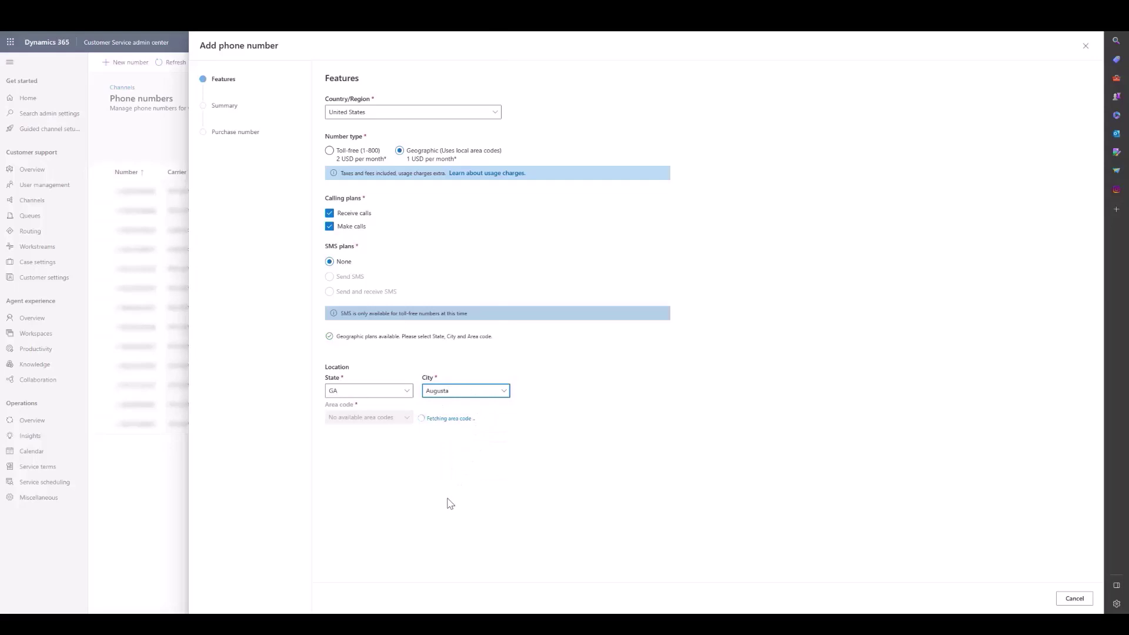
click(395, 417)
click(385, 448)
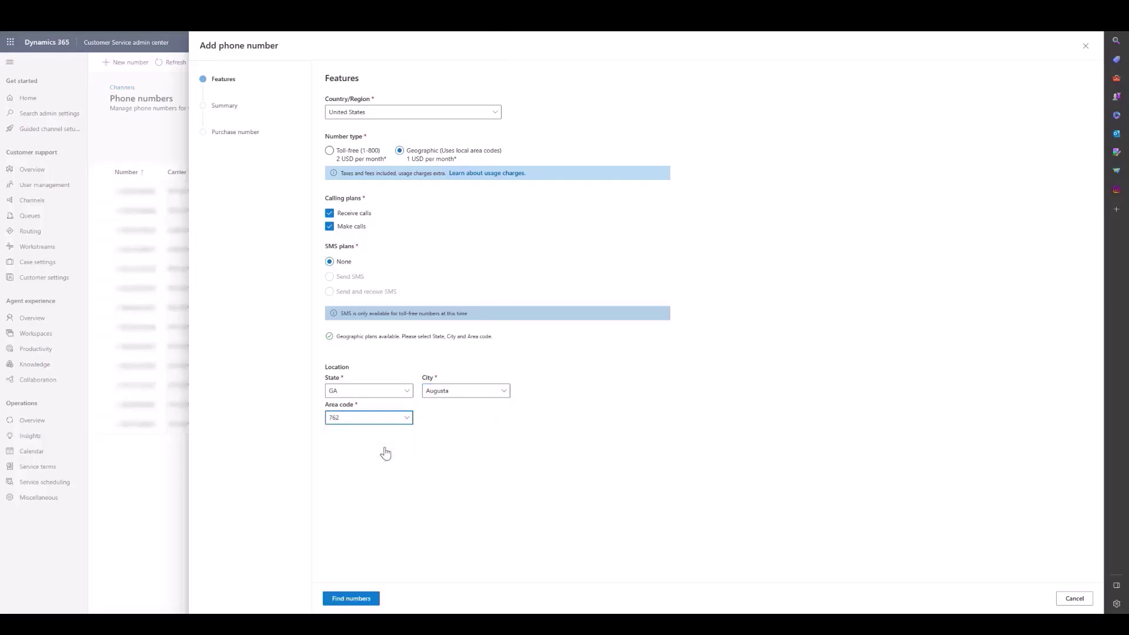
click(351, 598)
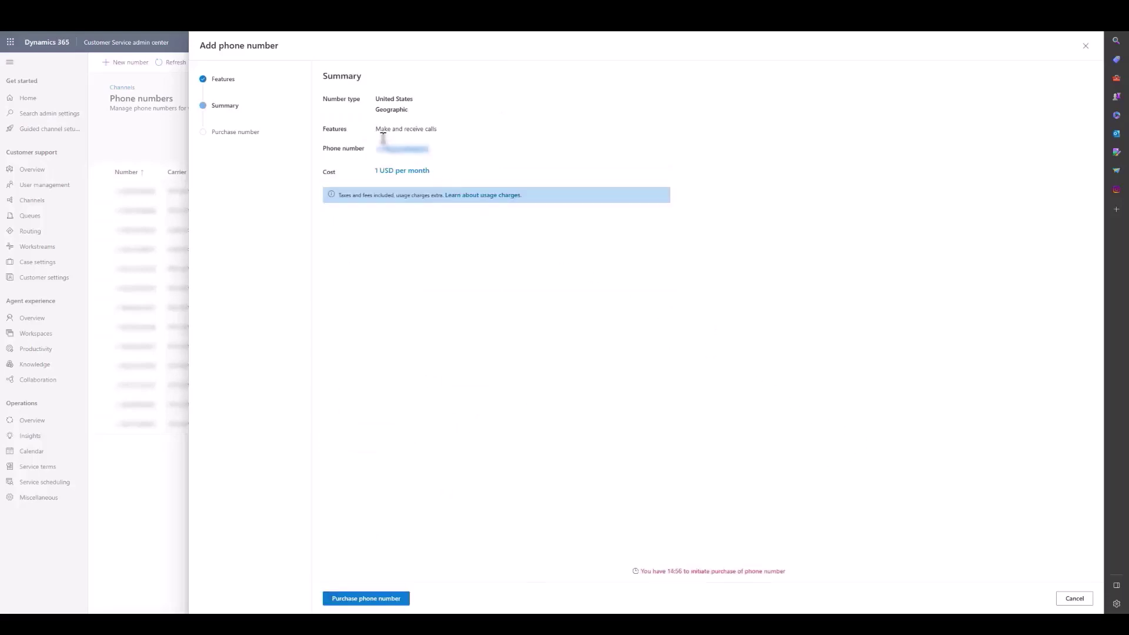
Purchase the found Augusta 762 number for 1 USD per month
click(376, 598)
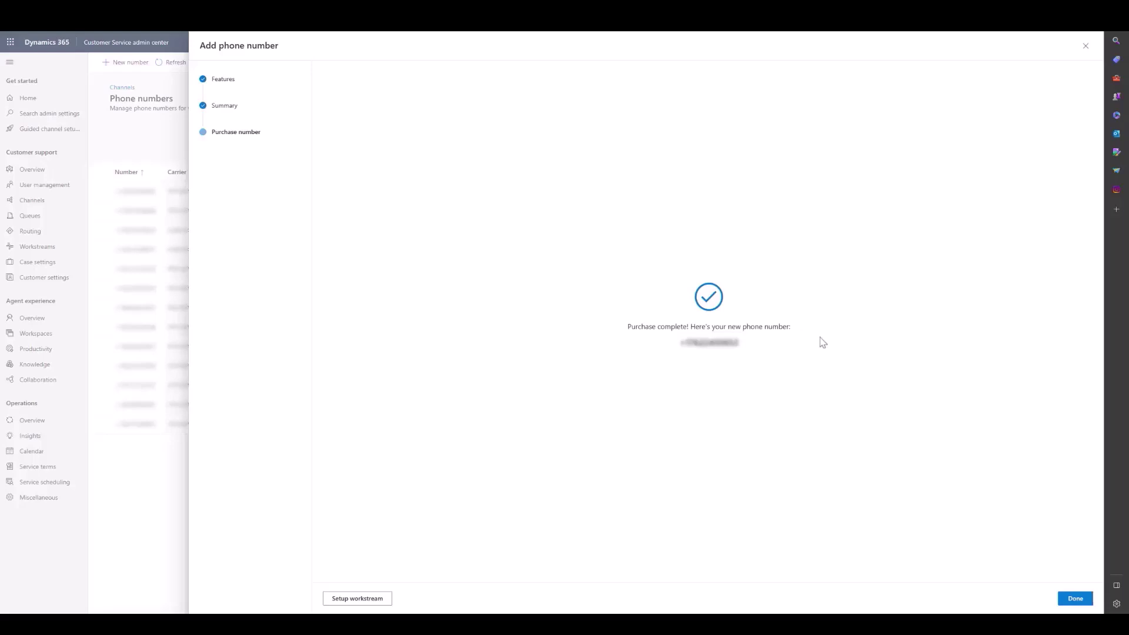
Select the newly purchased number and choose Setup workstream for it
click(1067, 601)
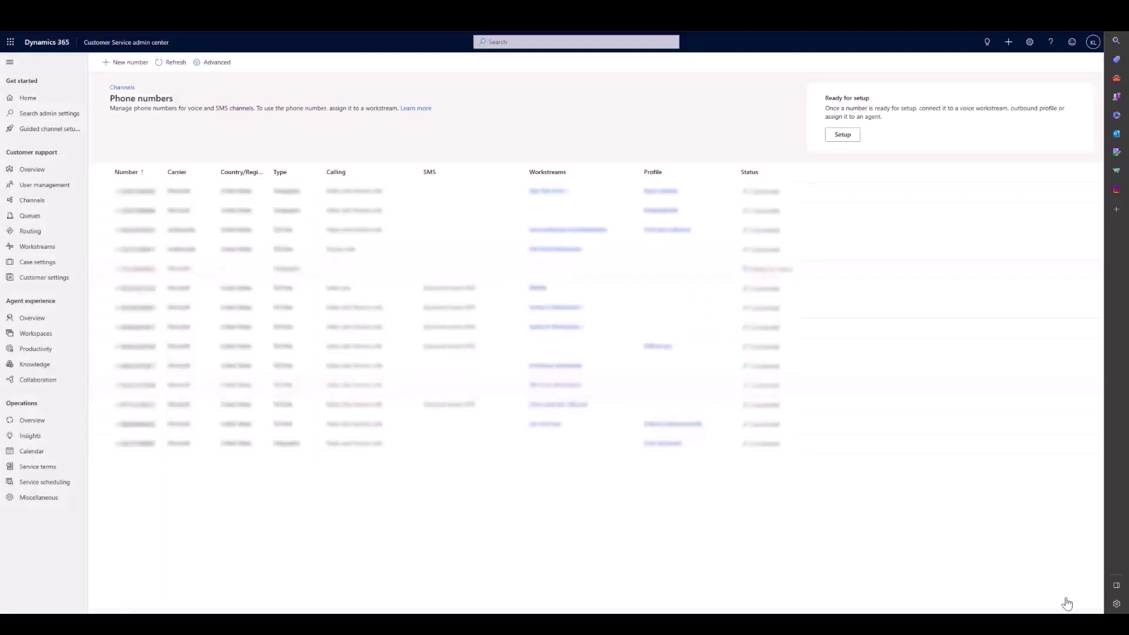
click(758, 272)
click(842, 135)
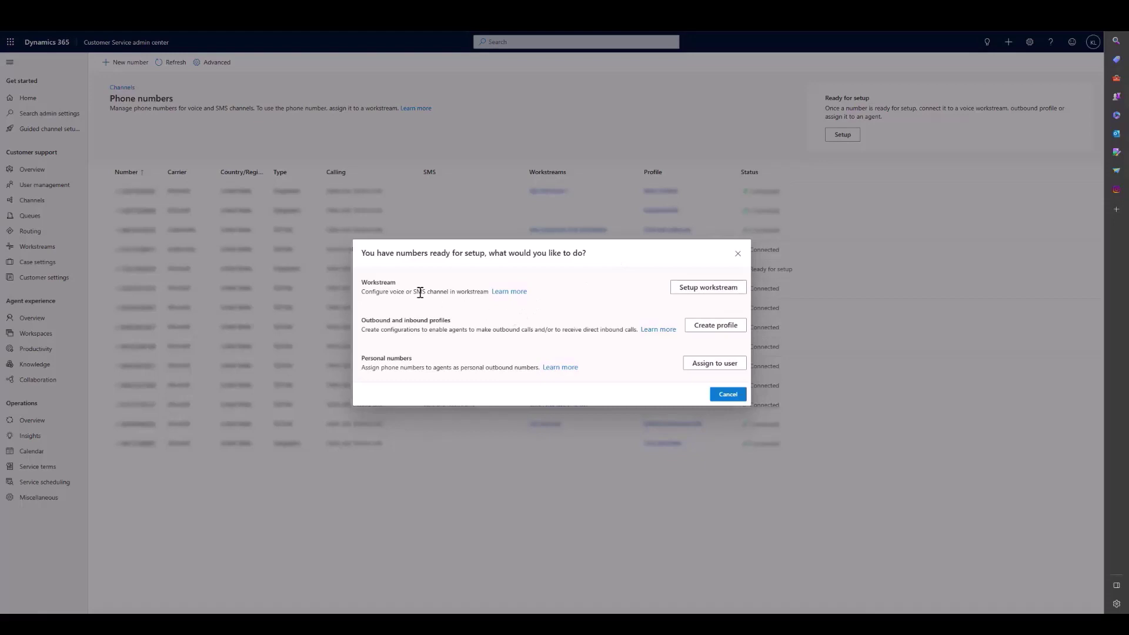
click(704, 288)
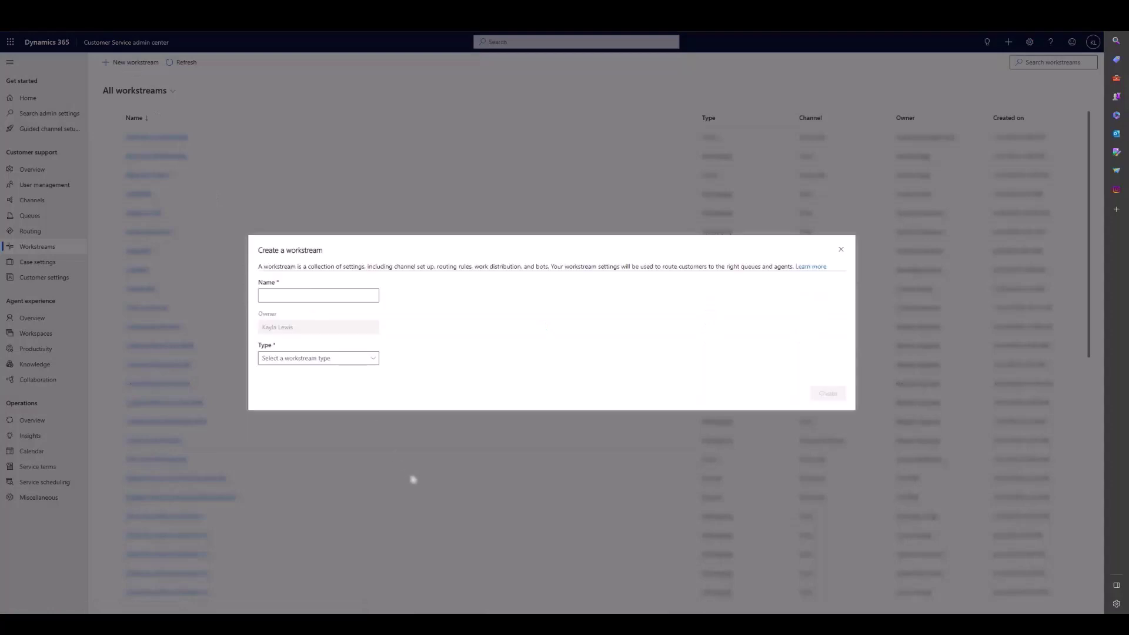
Name the workstream, set its type to Voice, and create it
text(Kayla's Workstream)
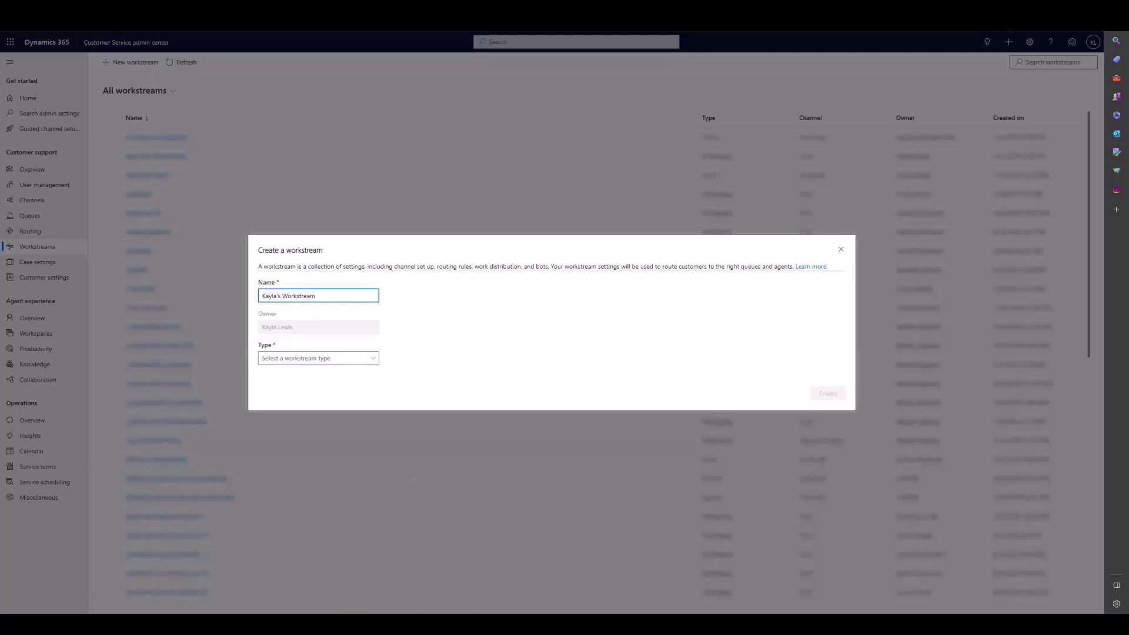
click(306, 358)
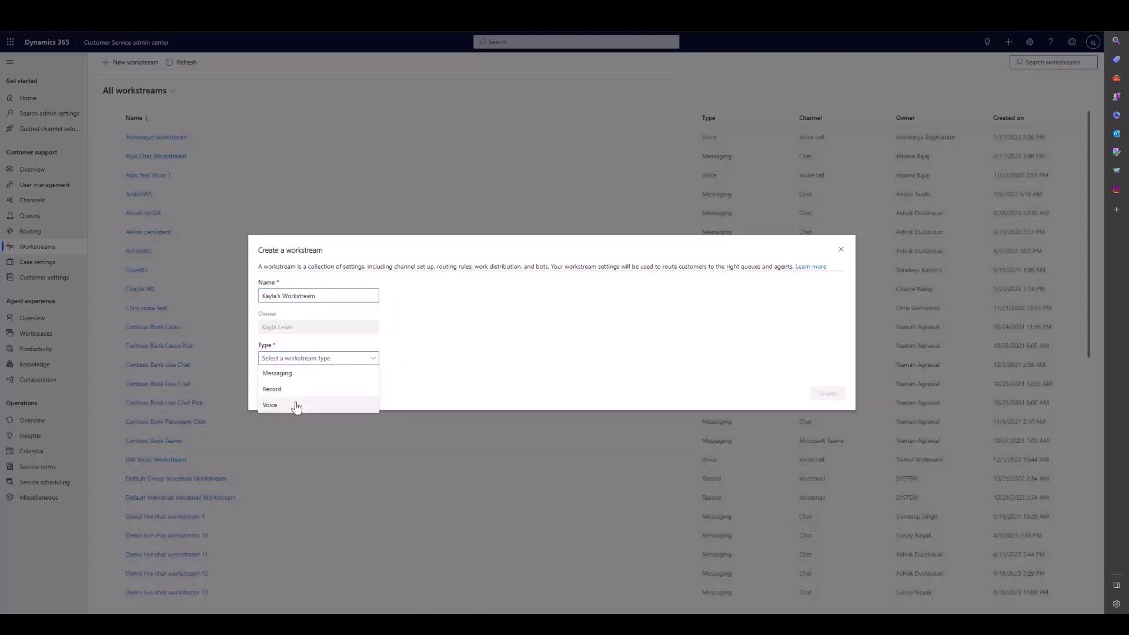
click(296, 406)
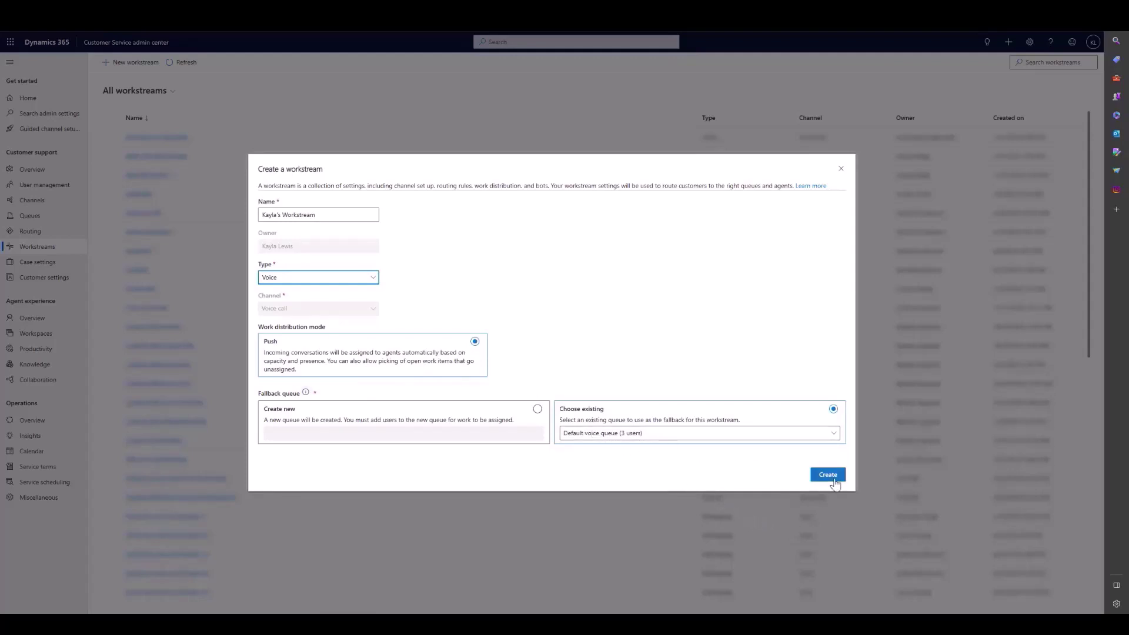
click(828, 476)
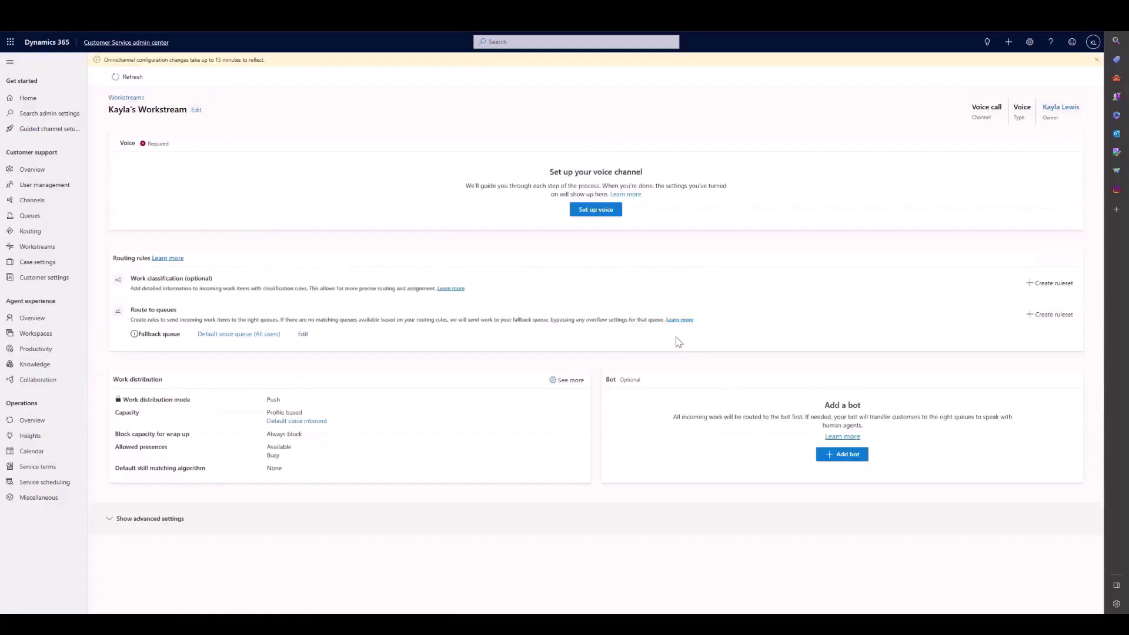
Name the voice channel, select the second available phone number, and continue
click(594, 210)
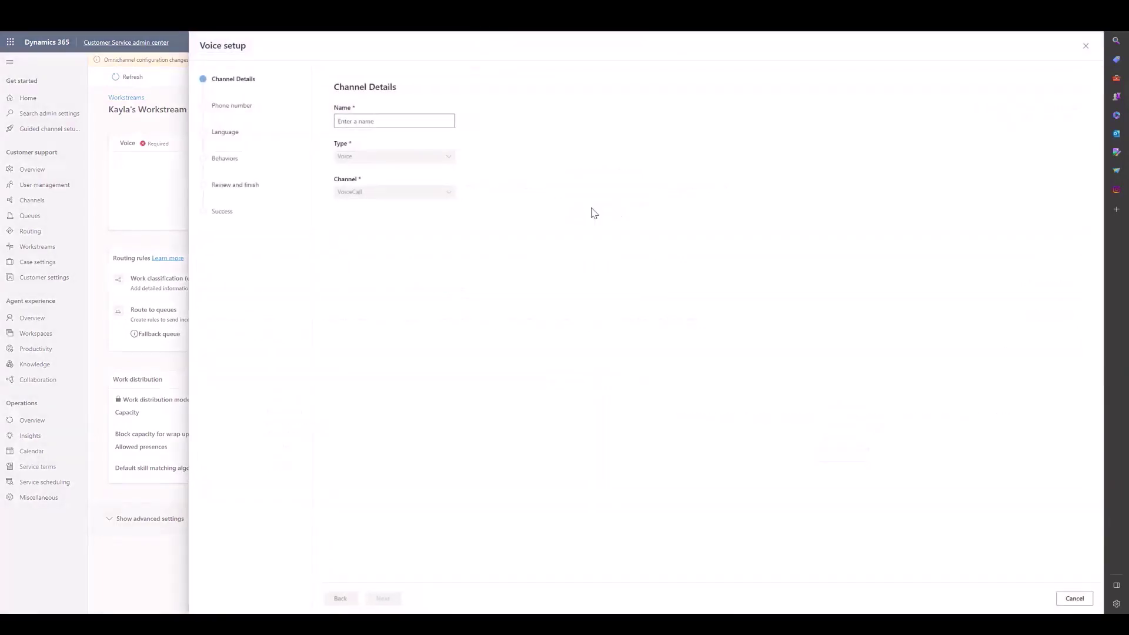
click(383, 120)
text(Kay)
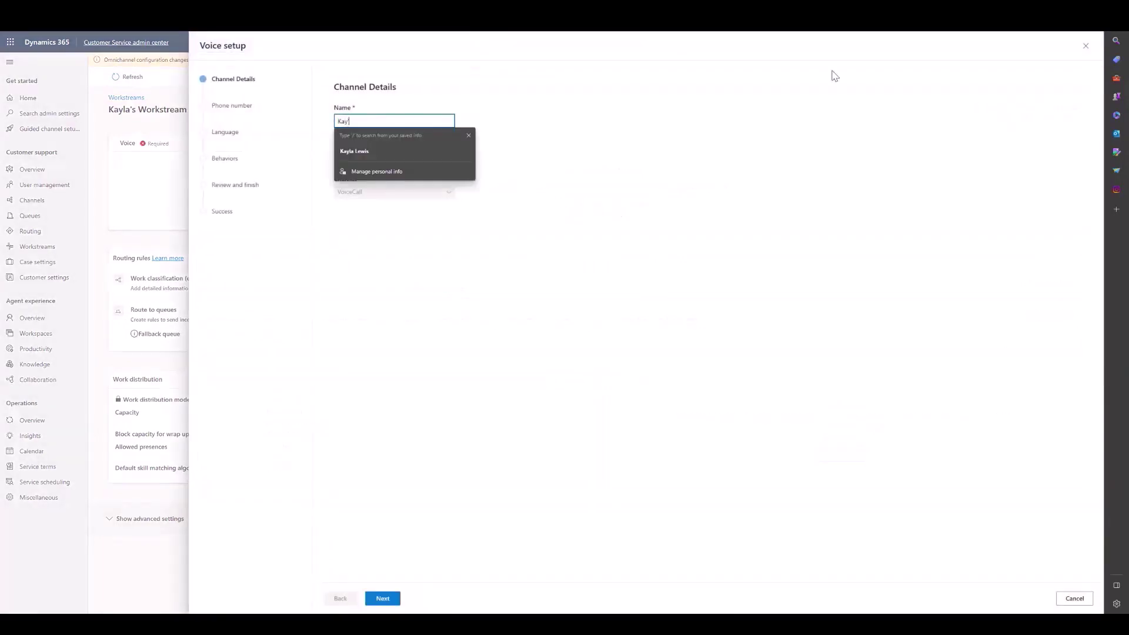
text(la's Voice)
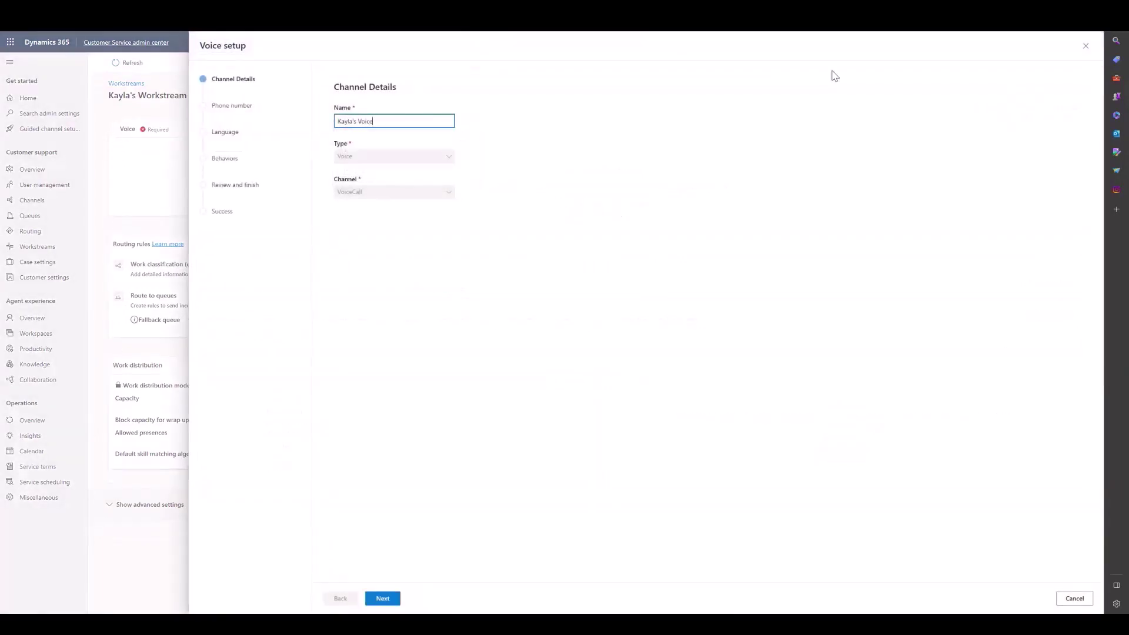
text( WS)
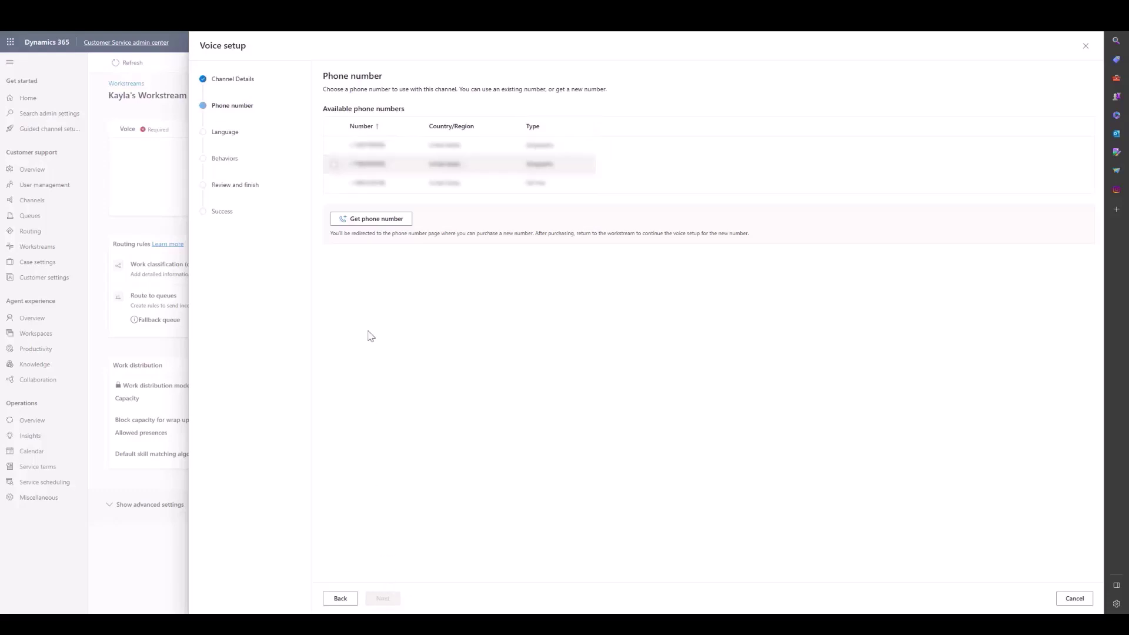
click(361, 167)
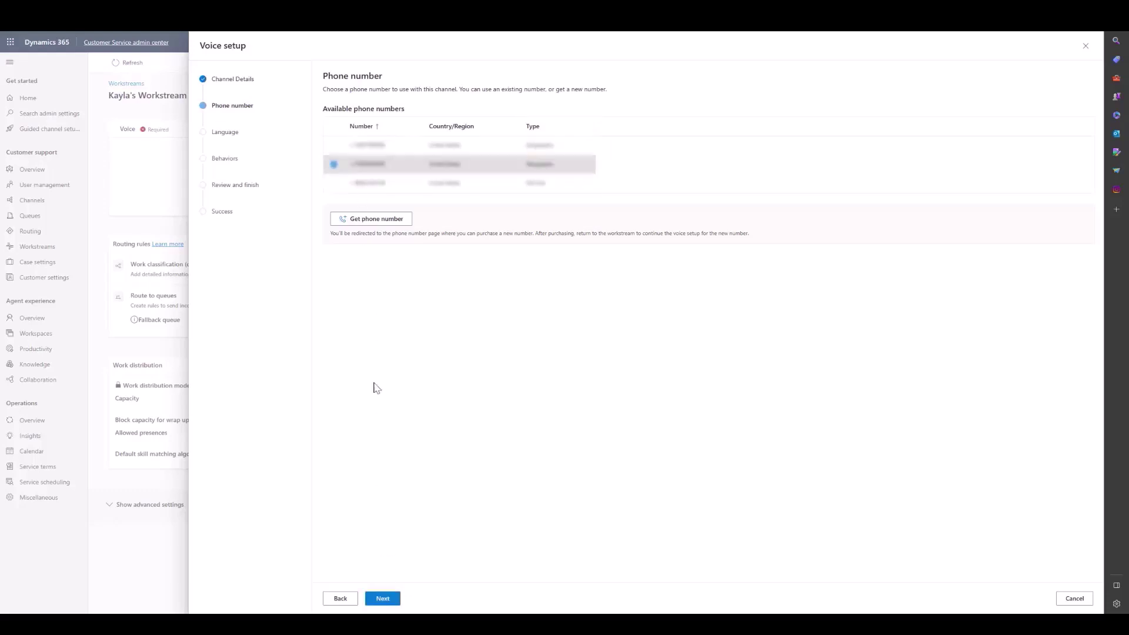
click(390, 599)
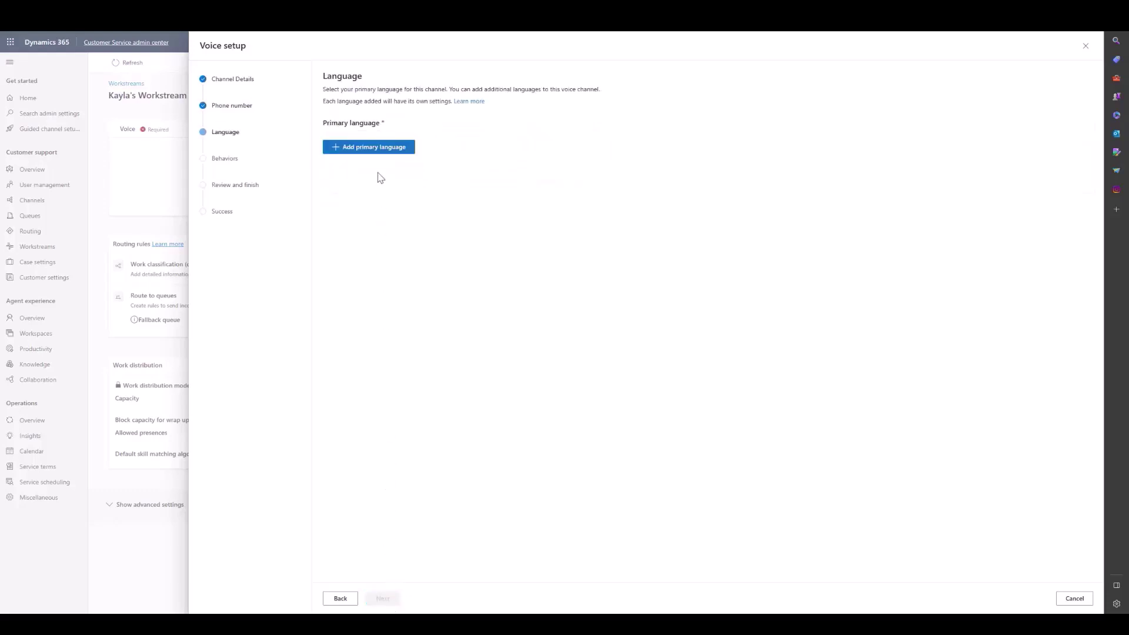
Add English - United States as primary language with Transform hold music
click(378, 148)
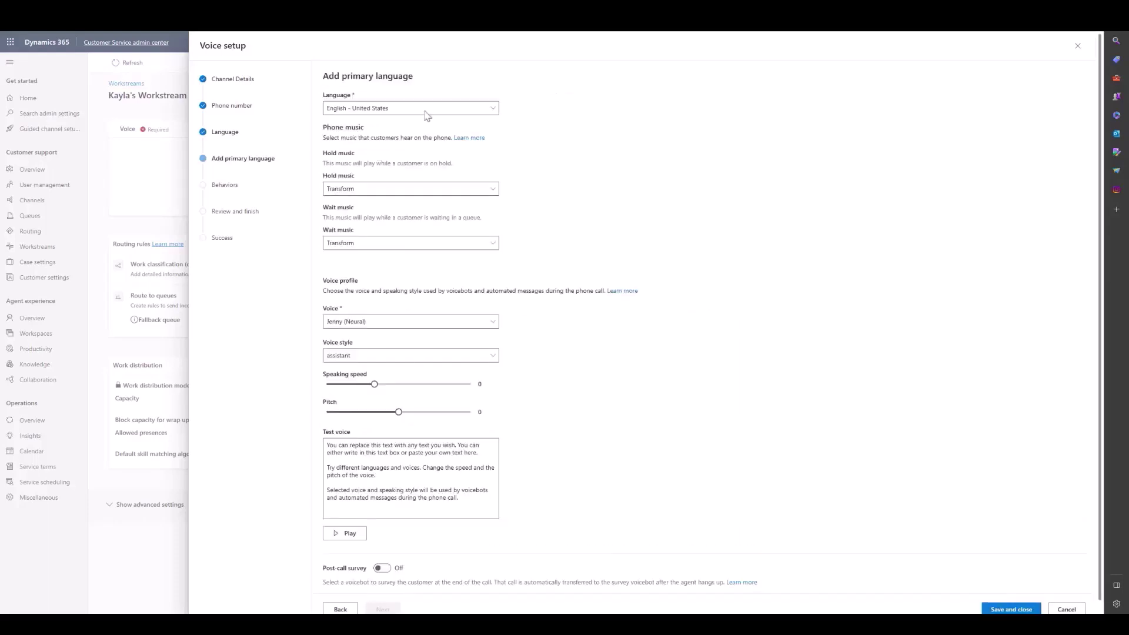
click(427, 111)
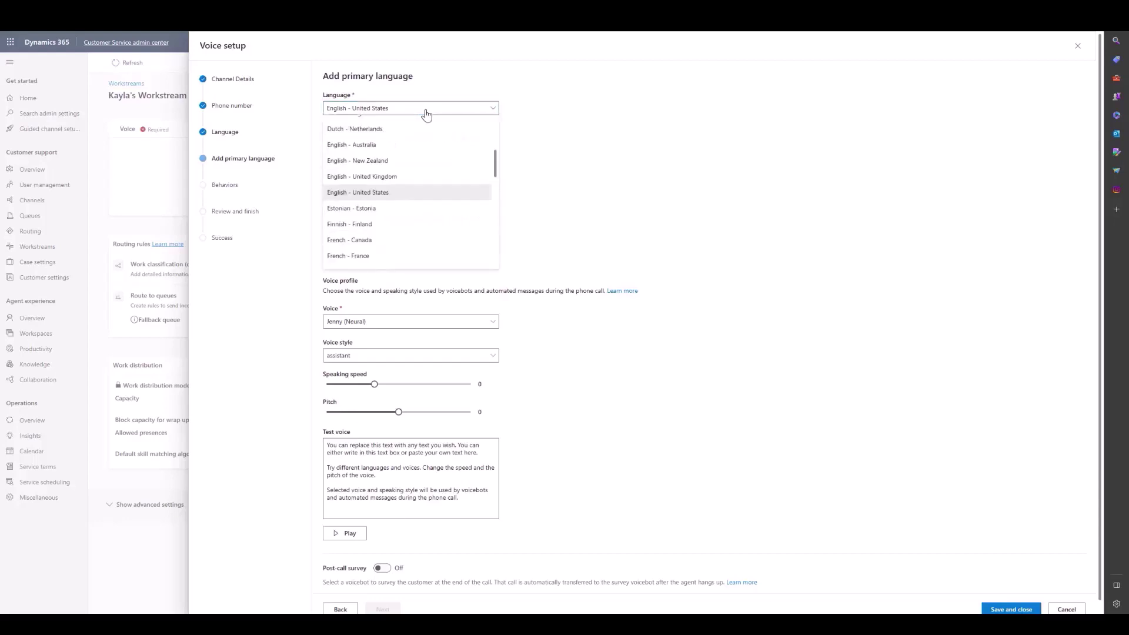
click(358, 204)
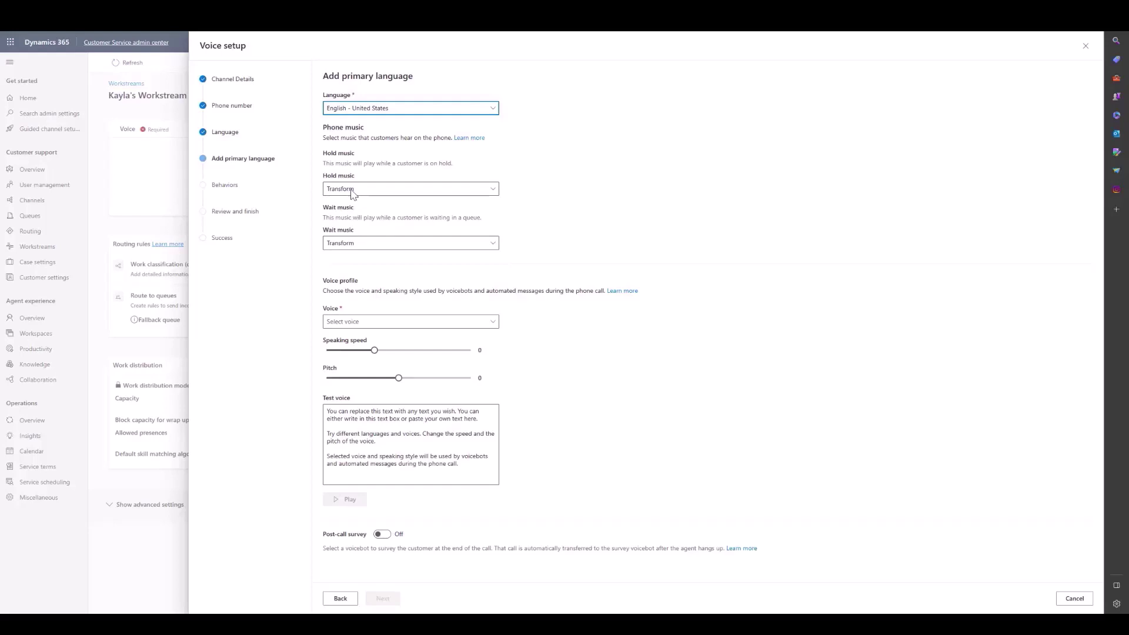
click(435, 189)
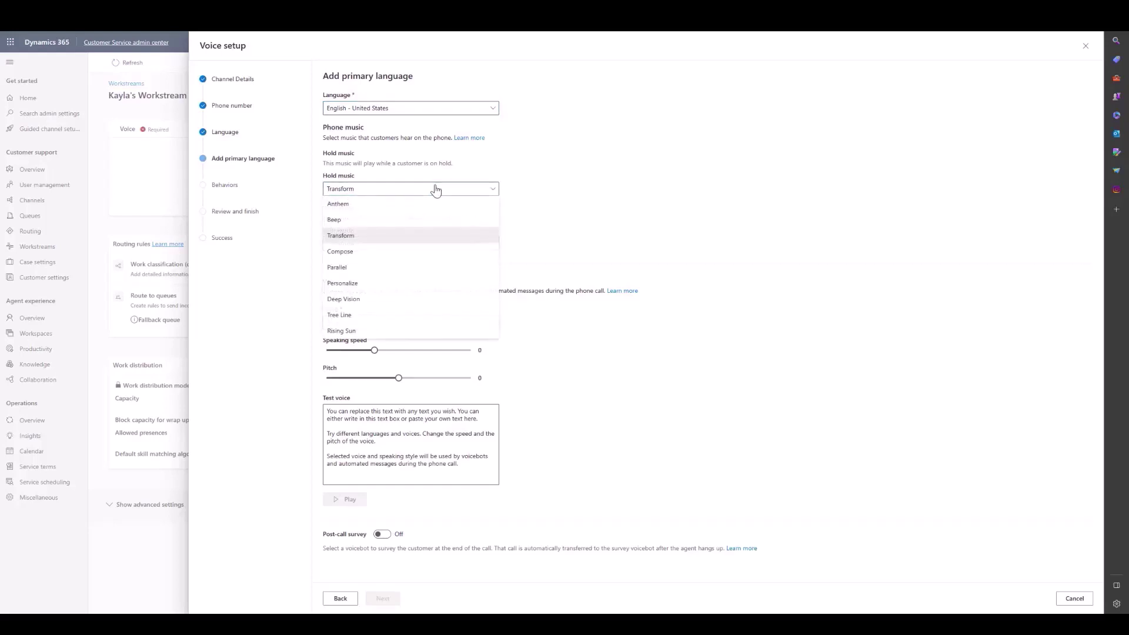
click(601, 227)
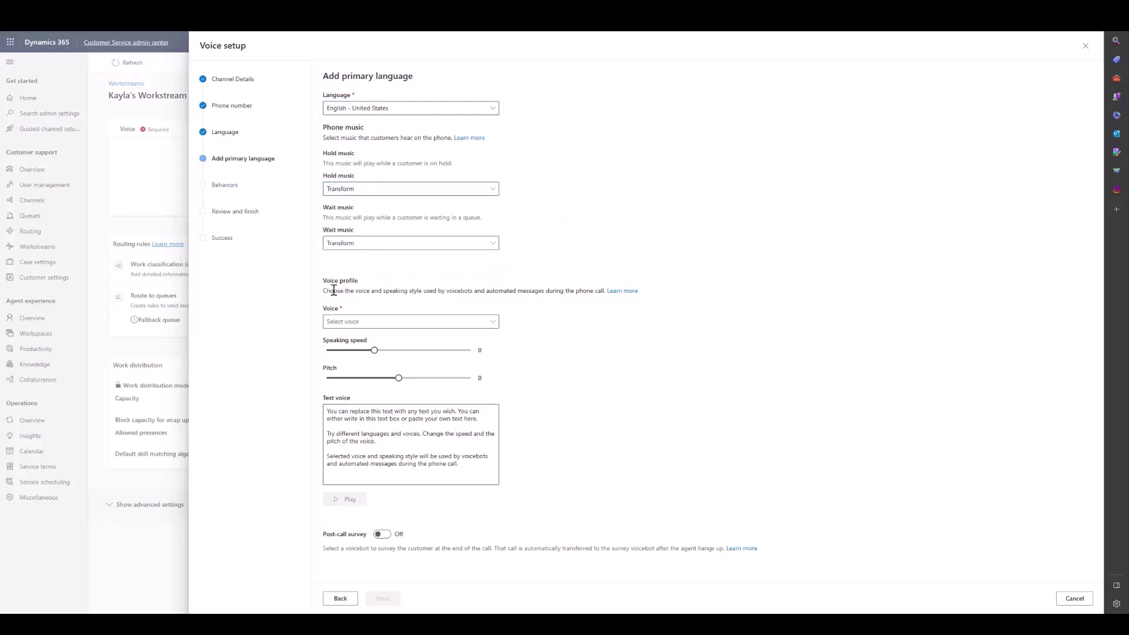
Preview Christopher (Neural), then choose and preview Cora (Neural) as the voice
click(379, 324)
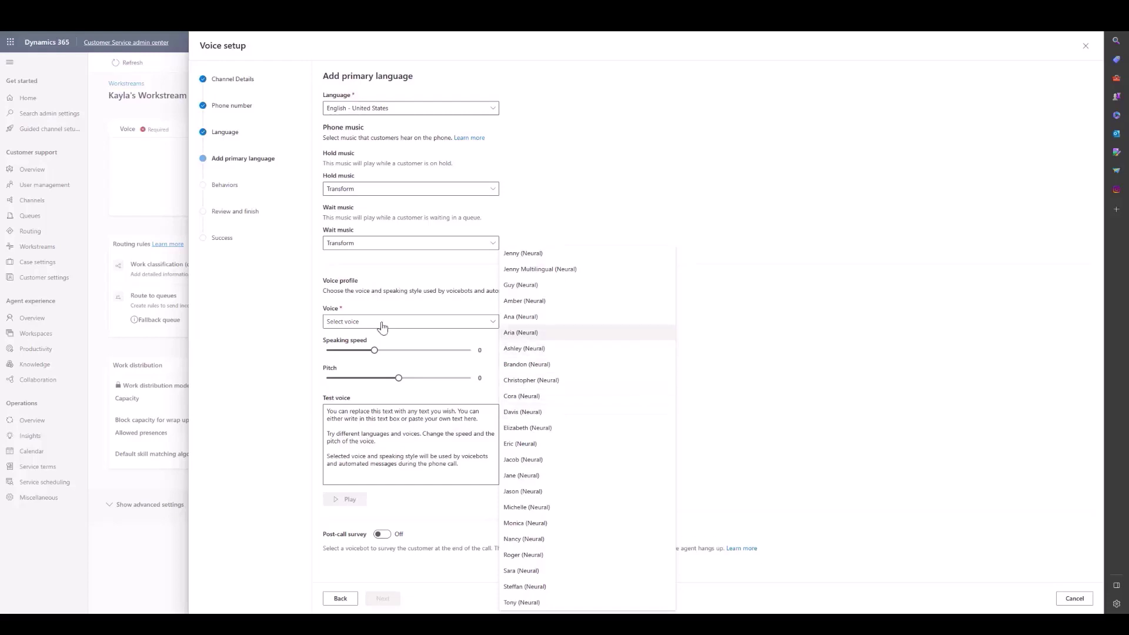
click(559, 380)
click(353, 500)
click(349, 500)
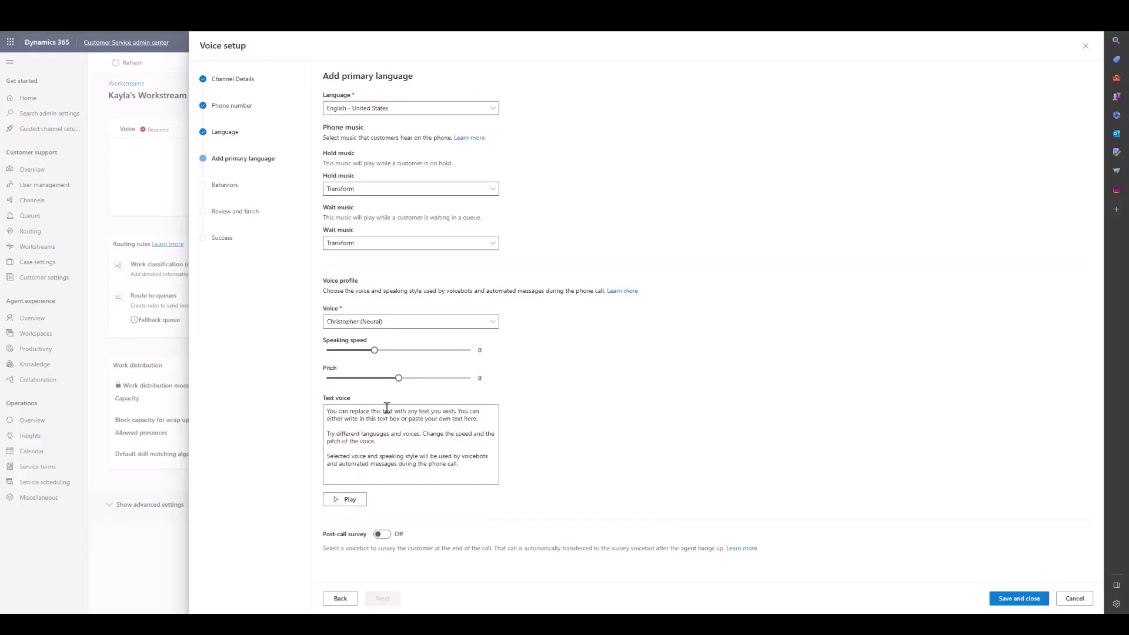
click(418, 322)
click(510, 396)
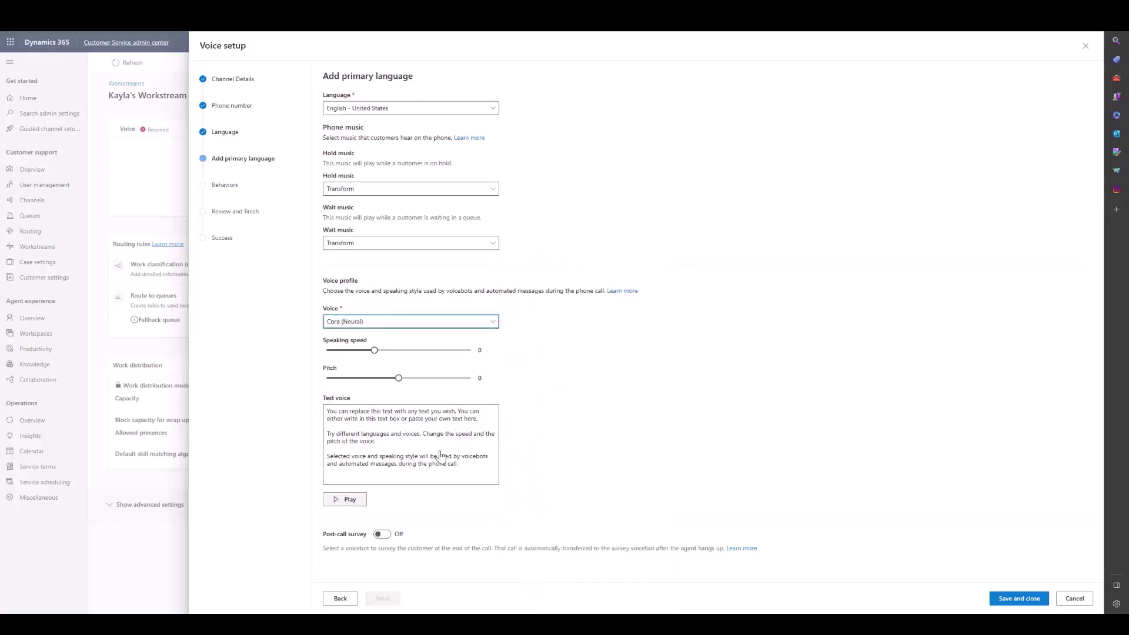
click(350, 500)
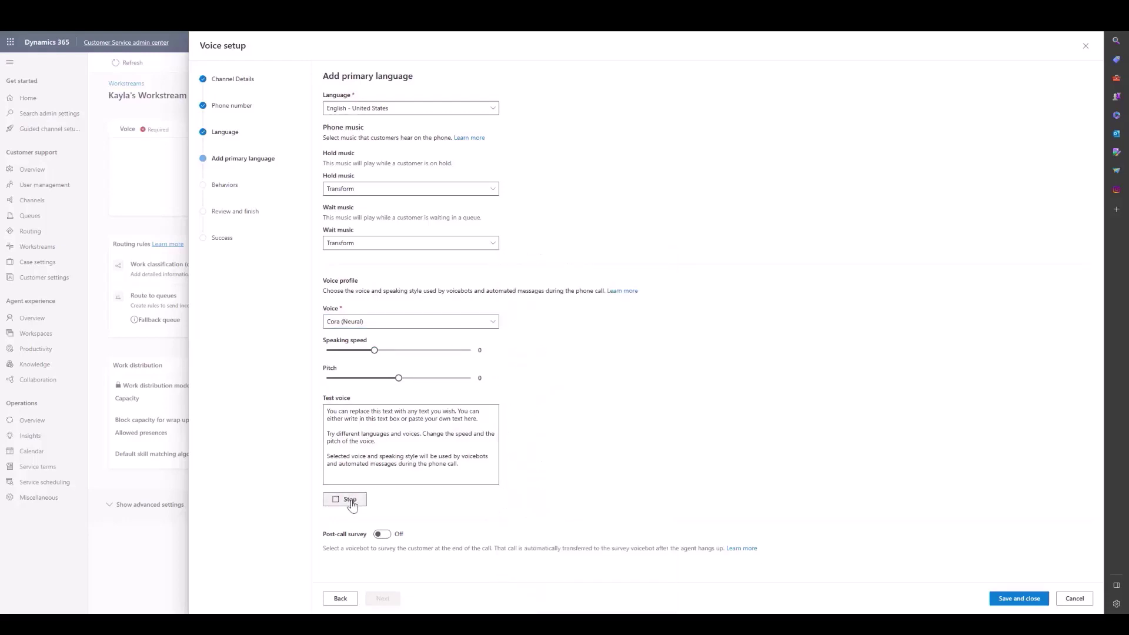
click(351, 500)
Enable the post-call survey with Virtual Agent (Contoso Bot) and save the primary language
click(383, 535)
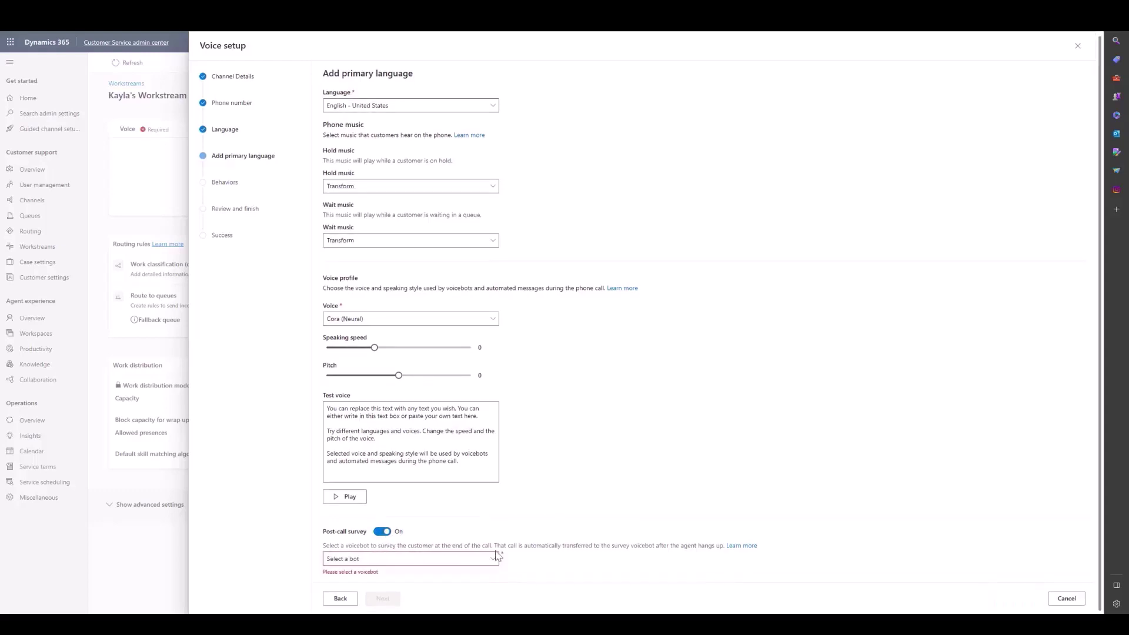
click(440, 559)
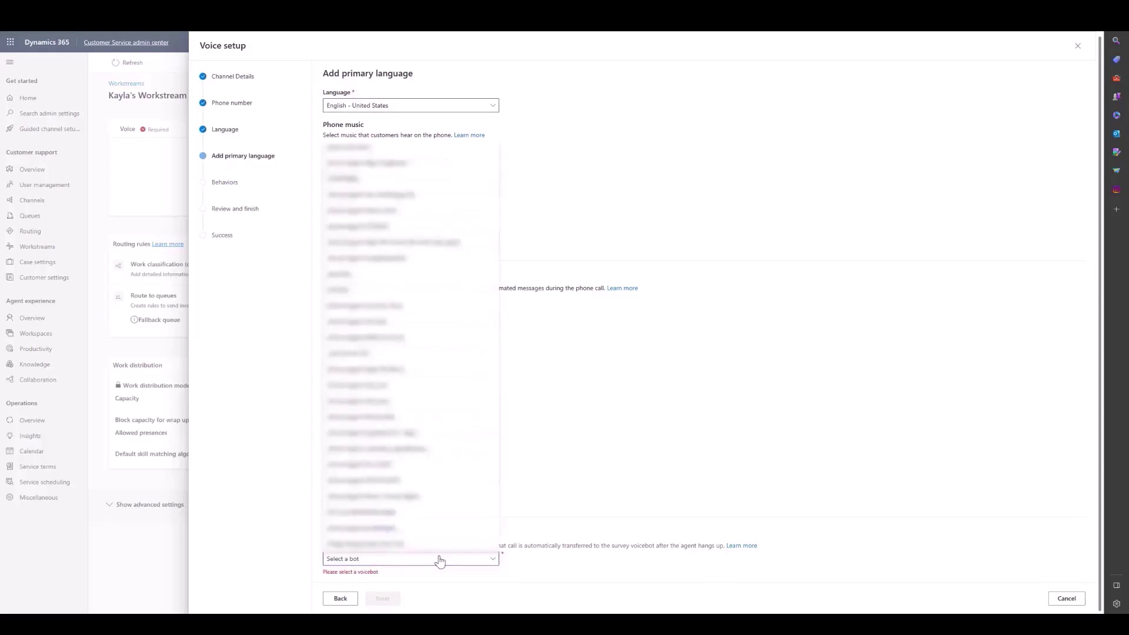
click(366, 312)
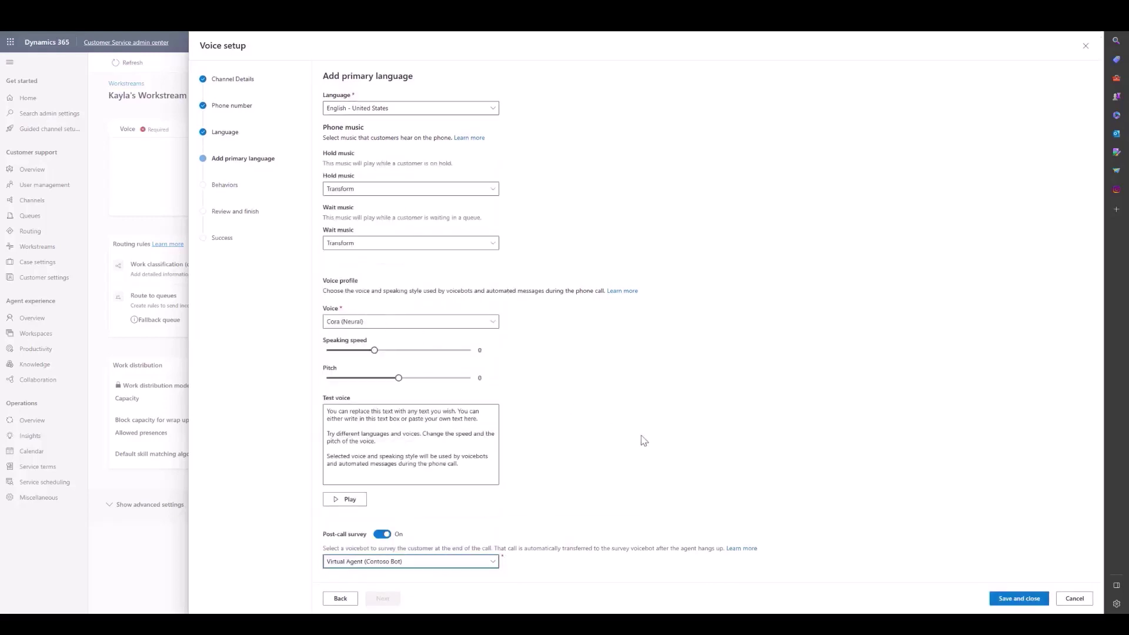
click(998, 604)
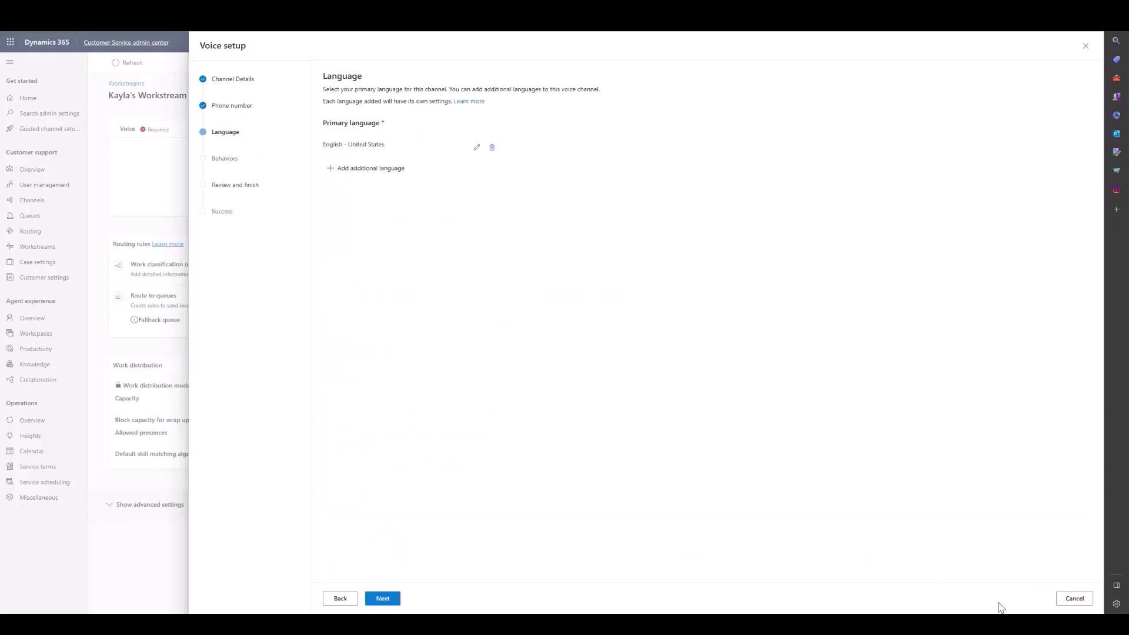
click(379, 169)
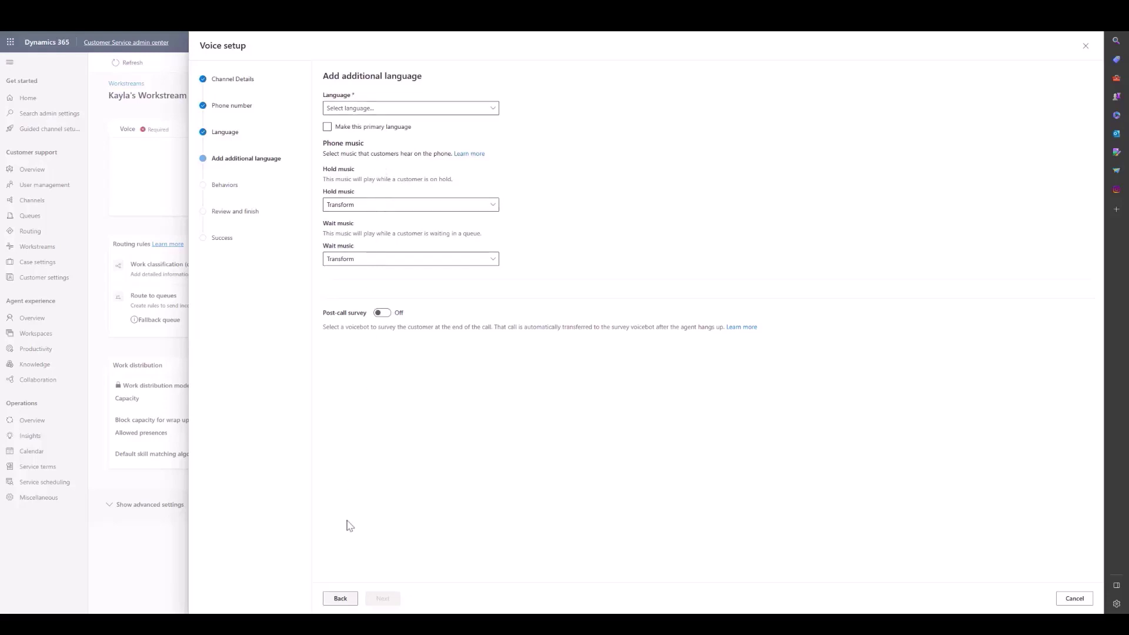
click(340, 599)
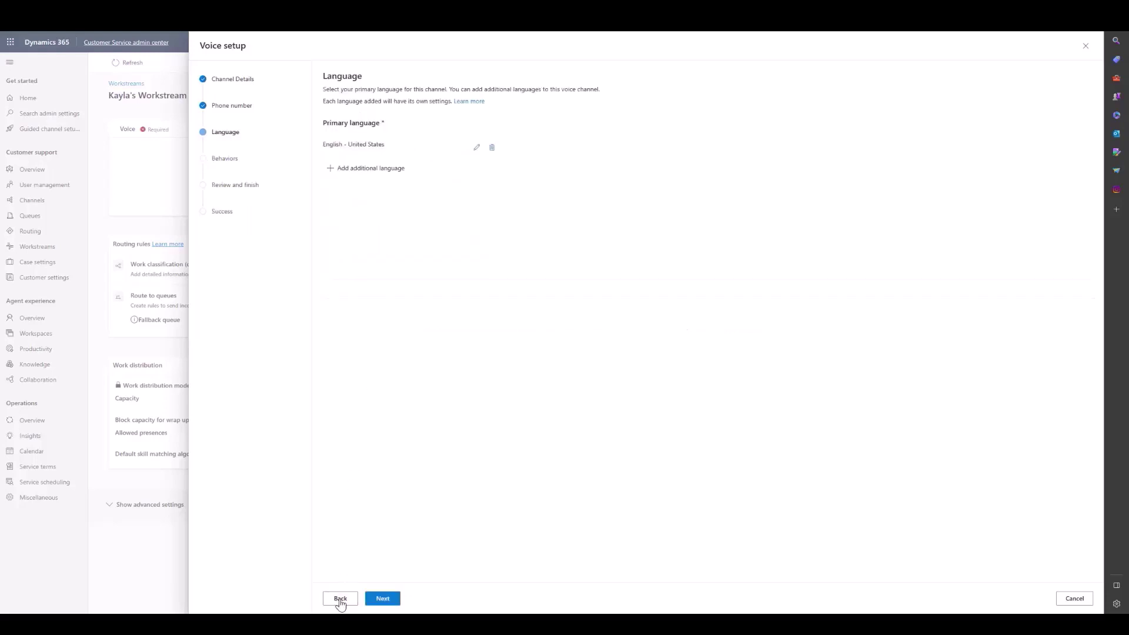
Turn on customer wait time notifications, leaving channel operating hours off
click(391, 599)
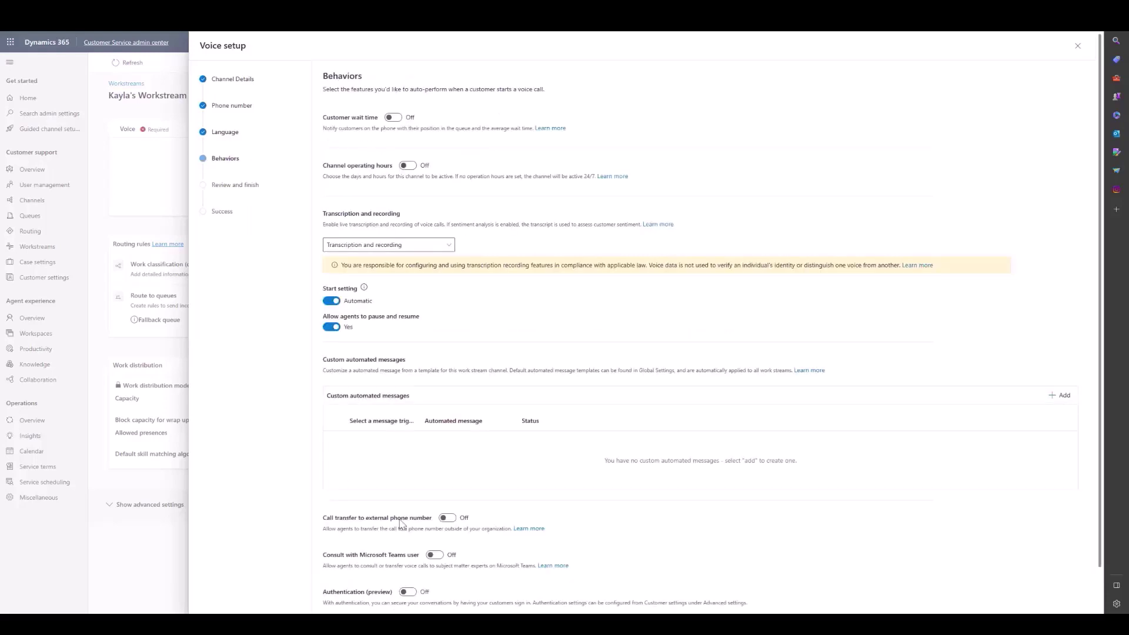
click(392, 117)
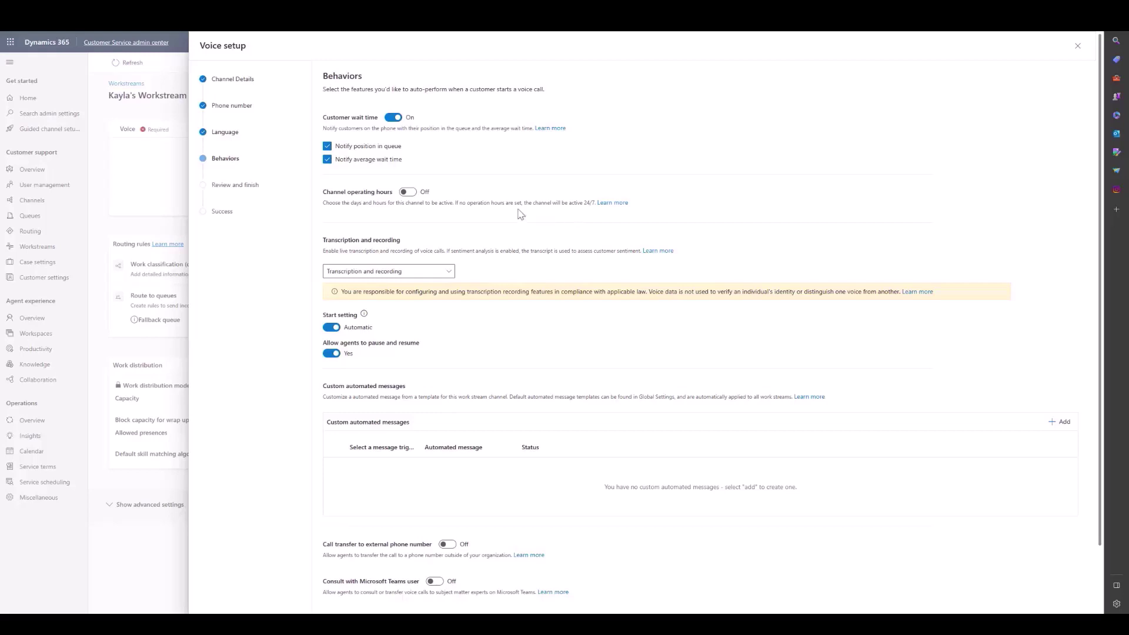
click(406, 191)
click(387, 229)
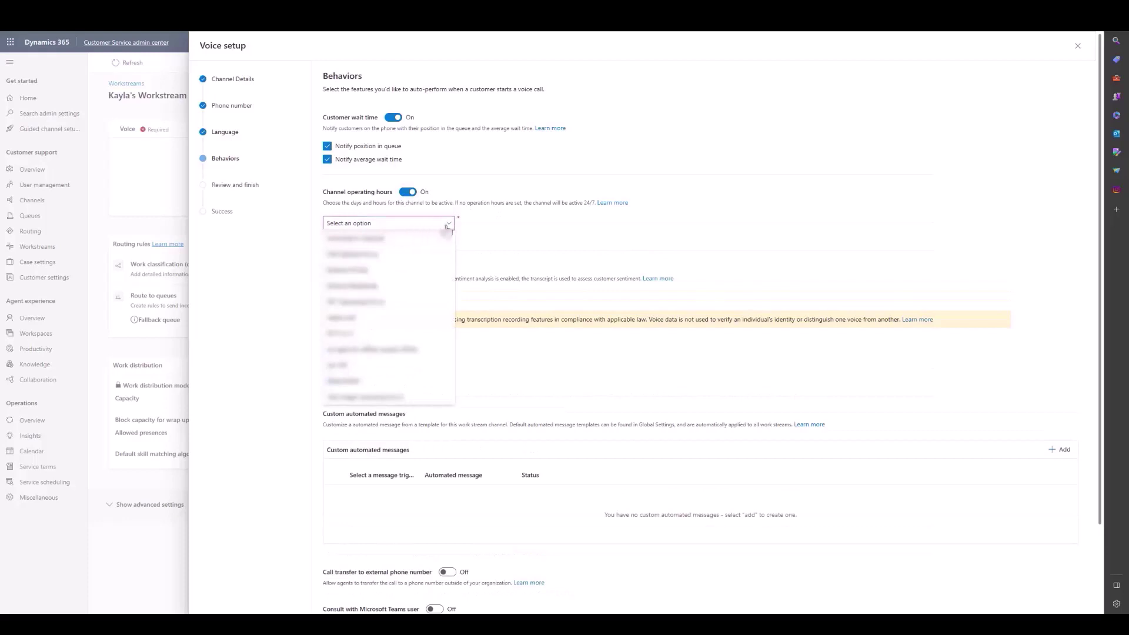
click(446, 229)
click(408, 193)
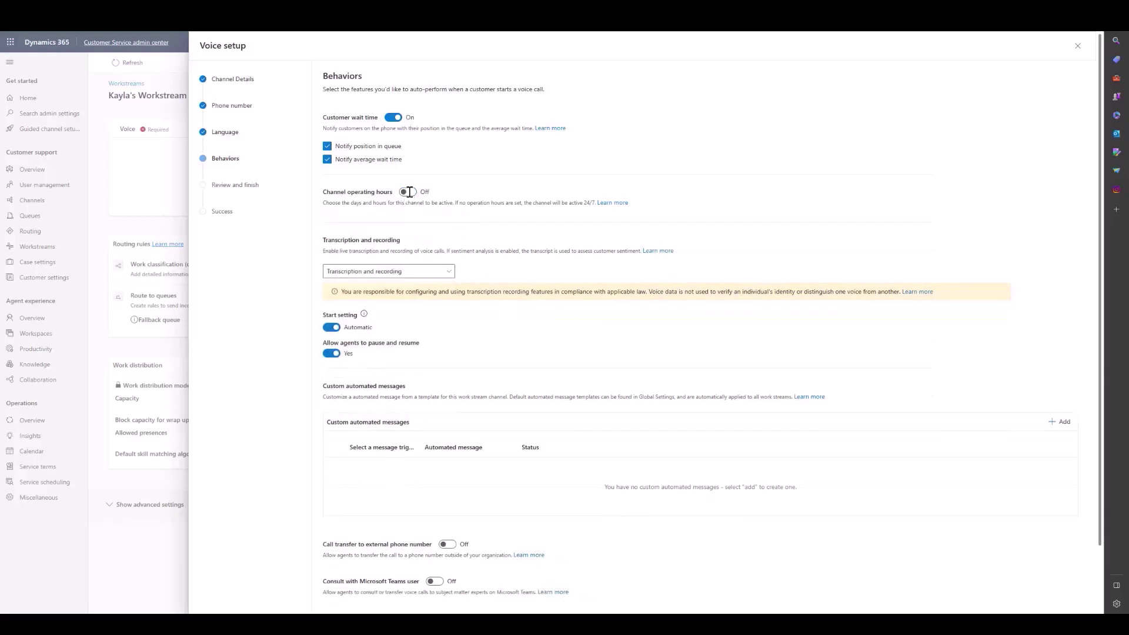
Keep Transcription and recording, and allow external call transfer and Teams consult
click(397, 272)
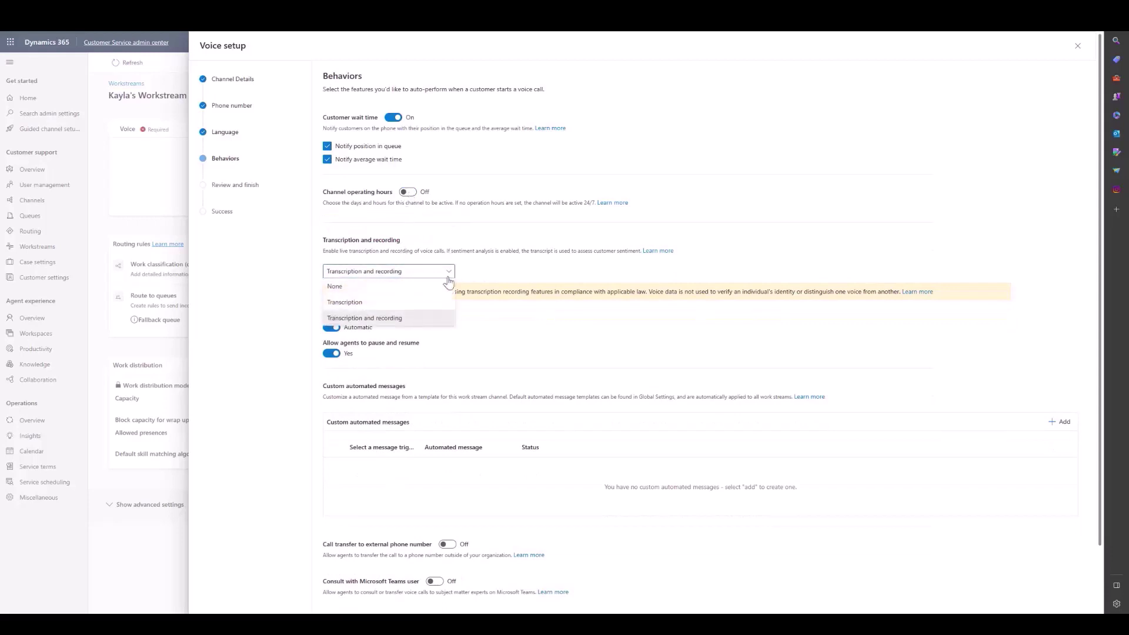
click(515, 284)
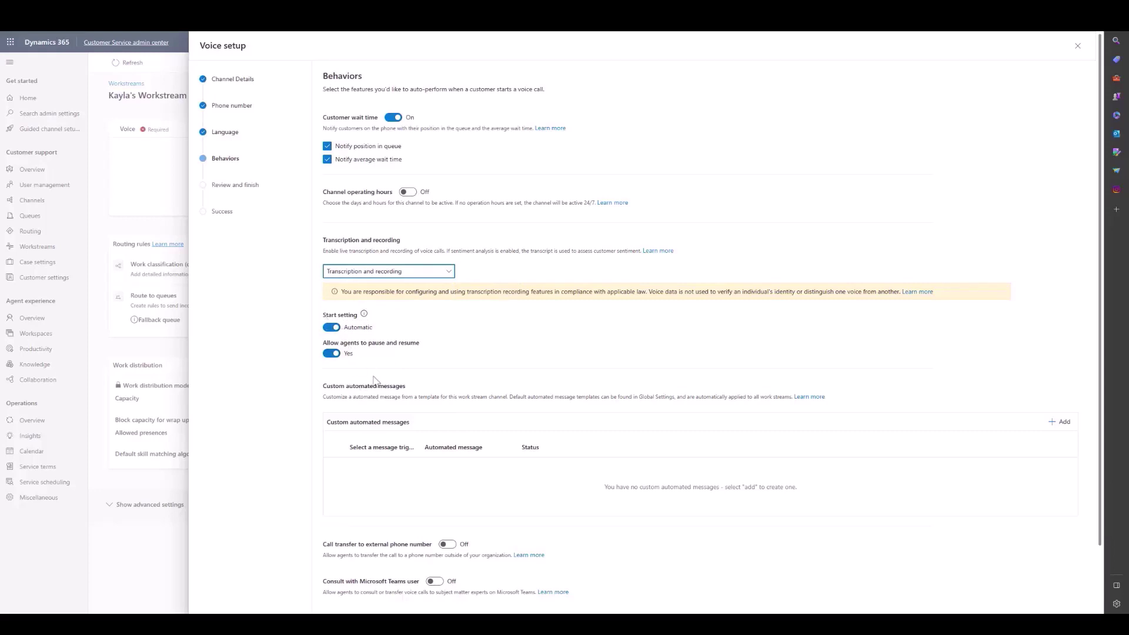
scroll(453, 480, down, 2)
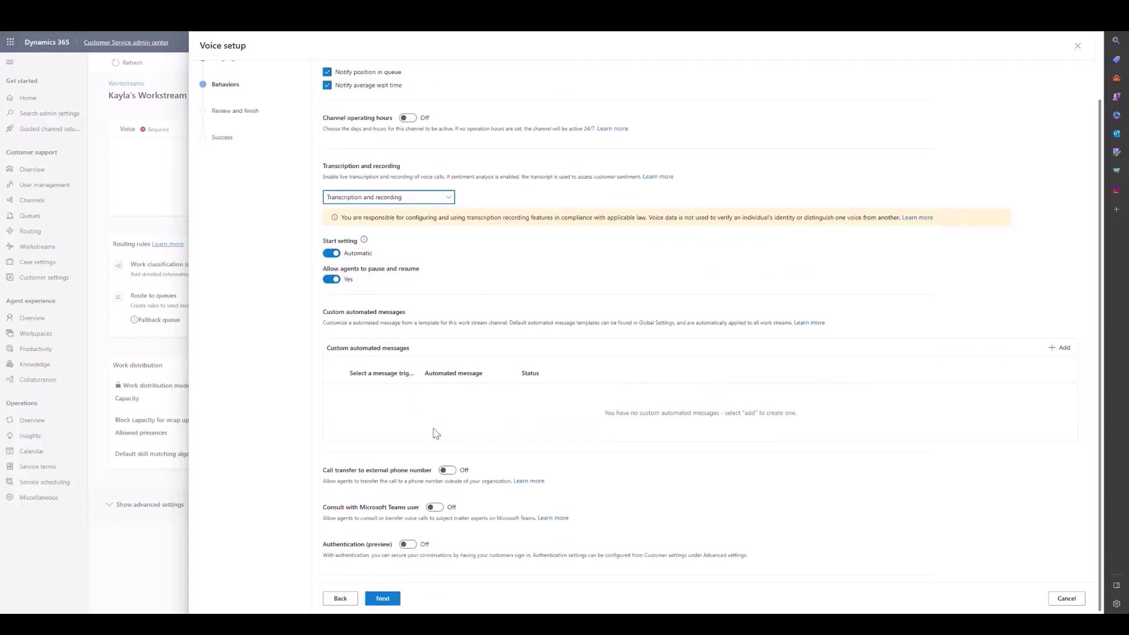
click(445, 470)
click(433, 507)
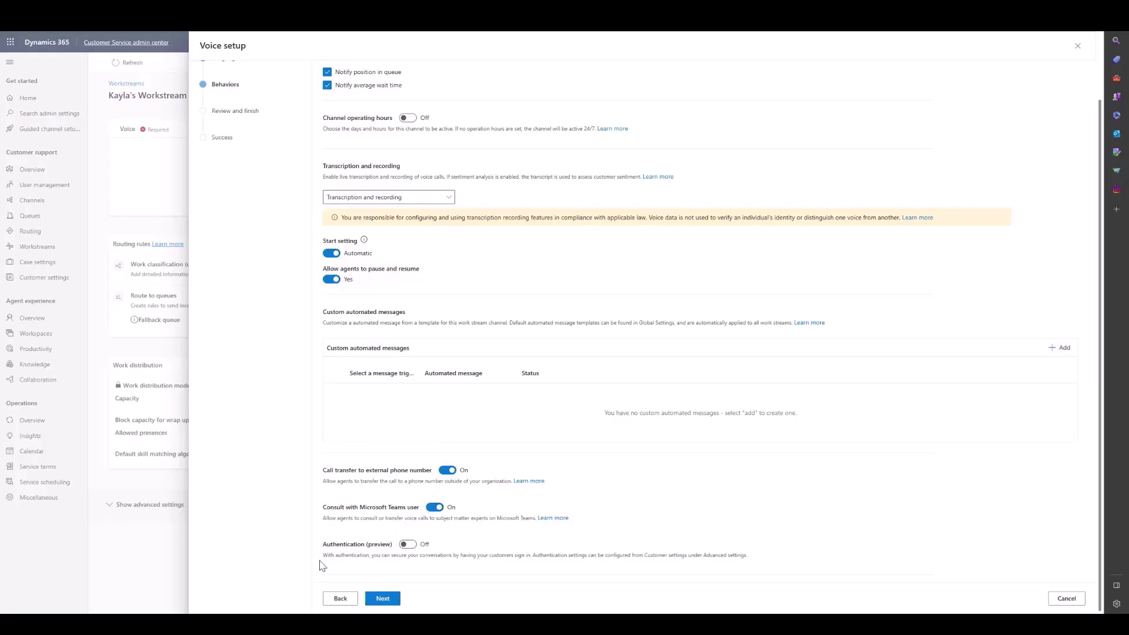
Create the voice channel from Review and finish and close Voice setup, returning to the workstream
click(387, 599)
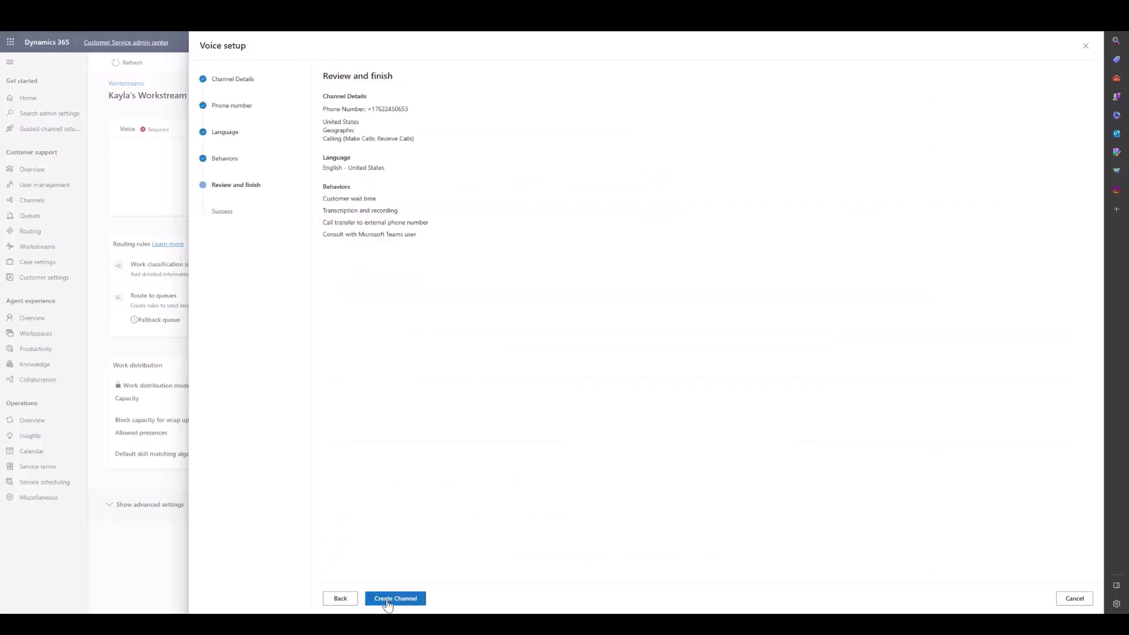
click(405, 599)
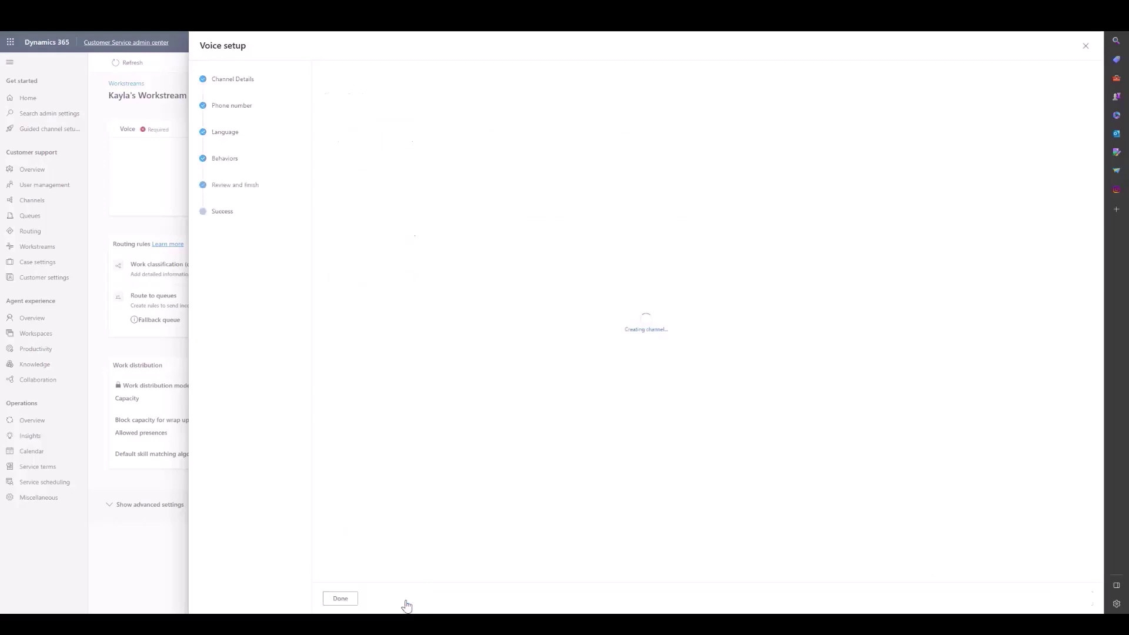
click(340, 599)
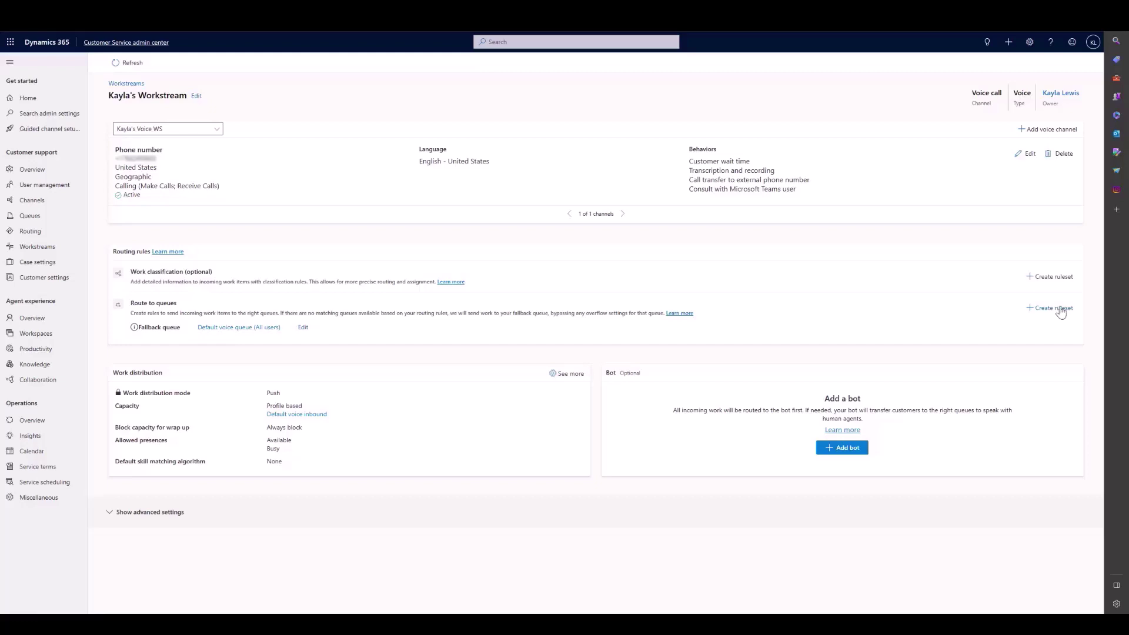
Create a route-to-queues ruleset named 'Kyalayla Rule'
click(1053, 308)
click(556, 294)
text(Kyalayla Rule)
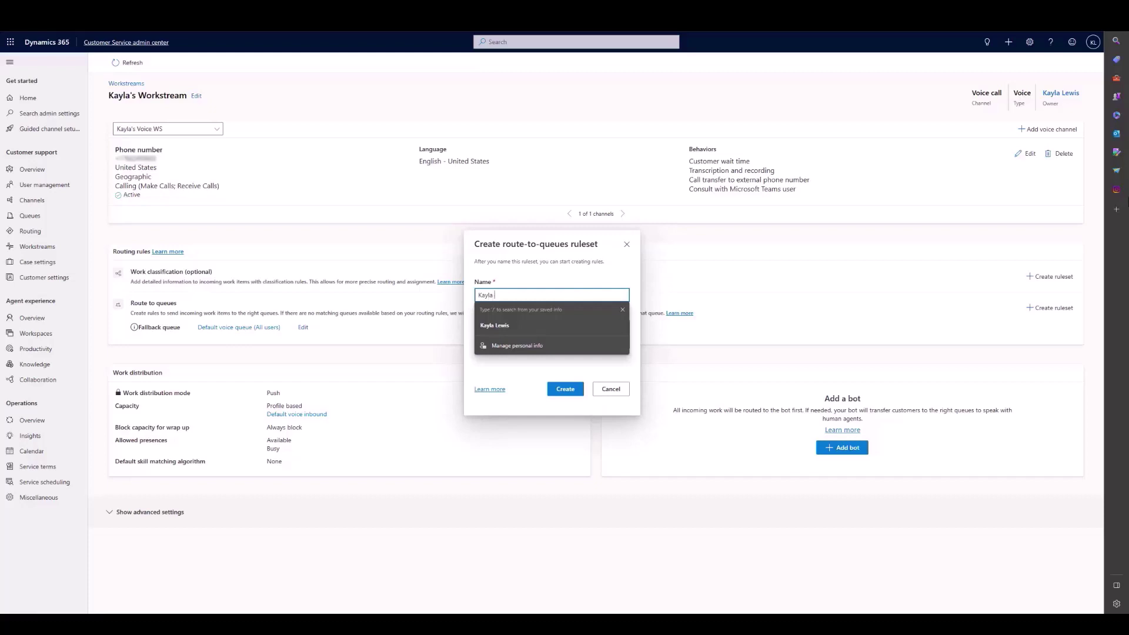
click(565, 389)
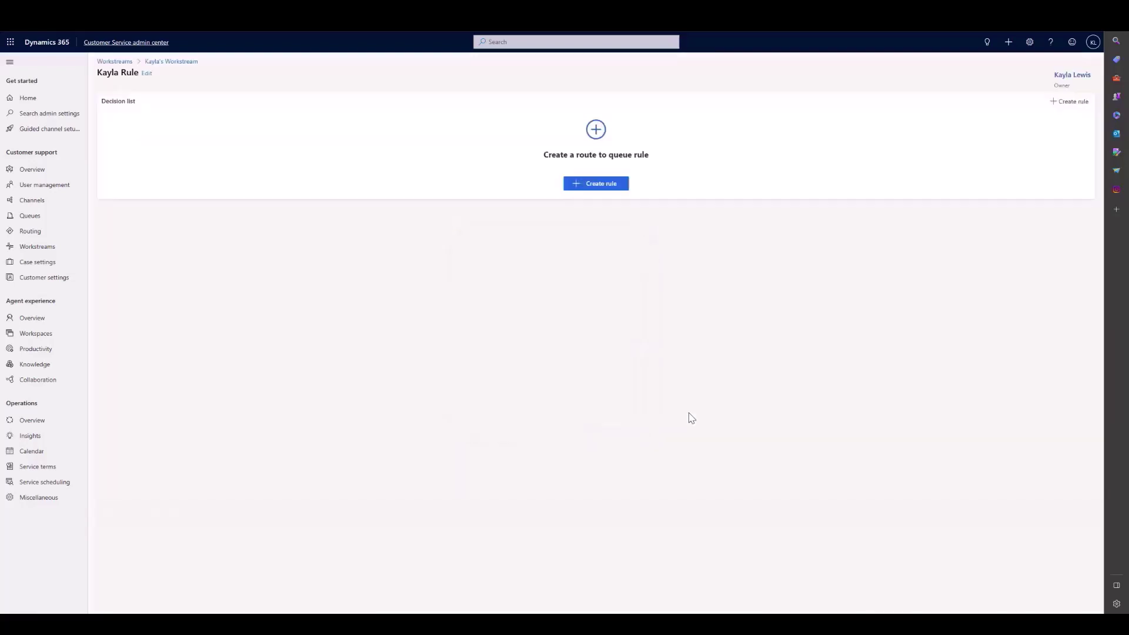
Start a new rule in the ruleset and name it 'Kyayla Queue'
click(625, 185)
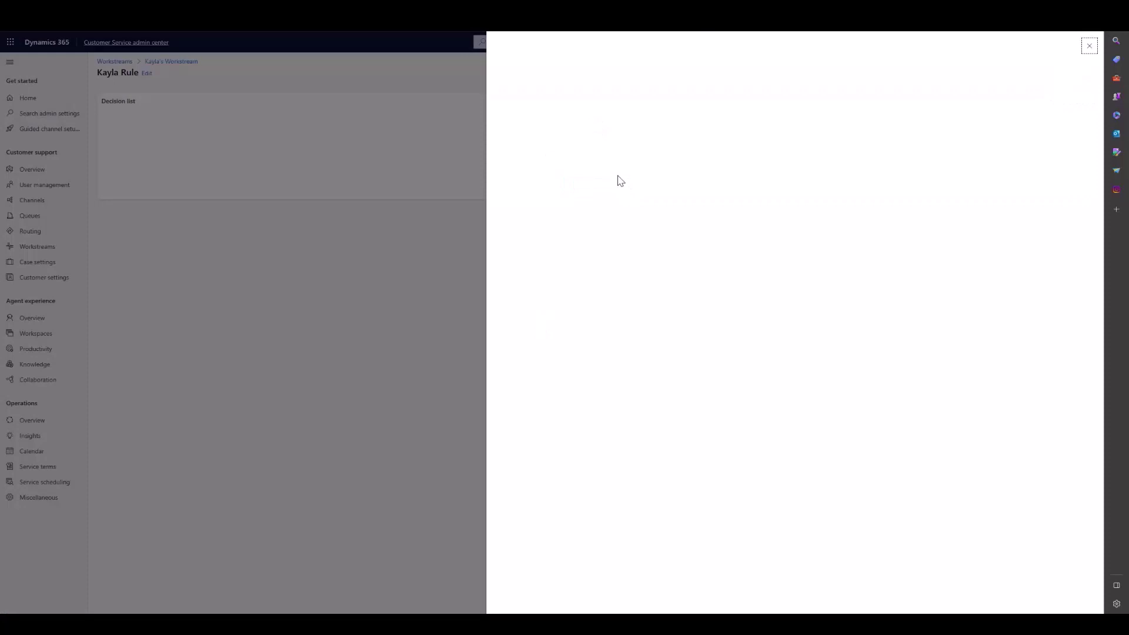
click(529, 107)
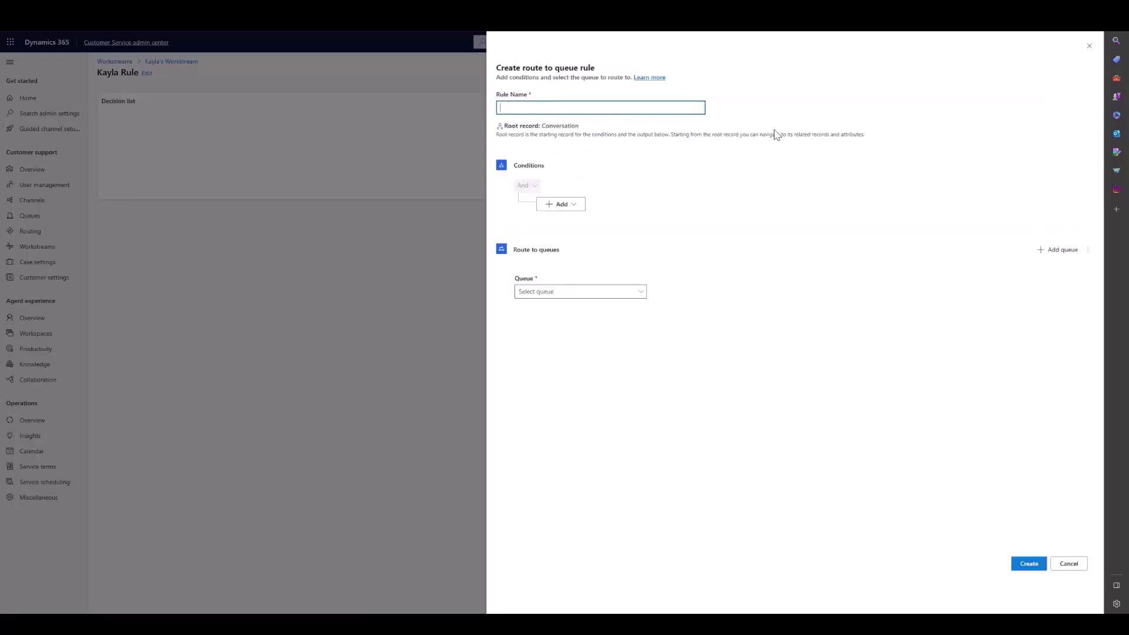
text(Kya)
key(BackSpace)
text(ayla Queue)
Add a Phone Call Engagement Context condition: Customer phone number equals 5550100
click(562, 204)
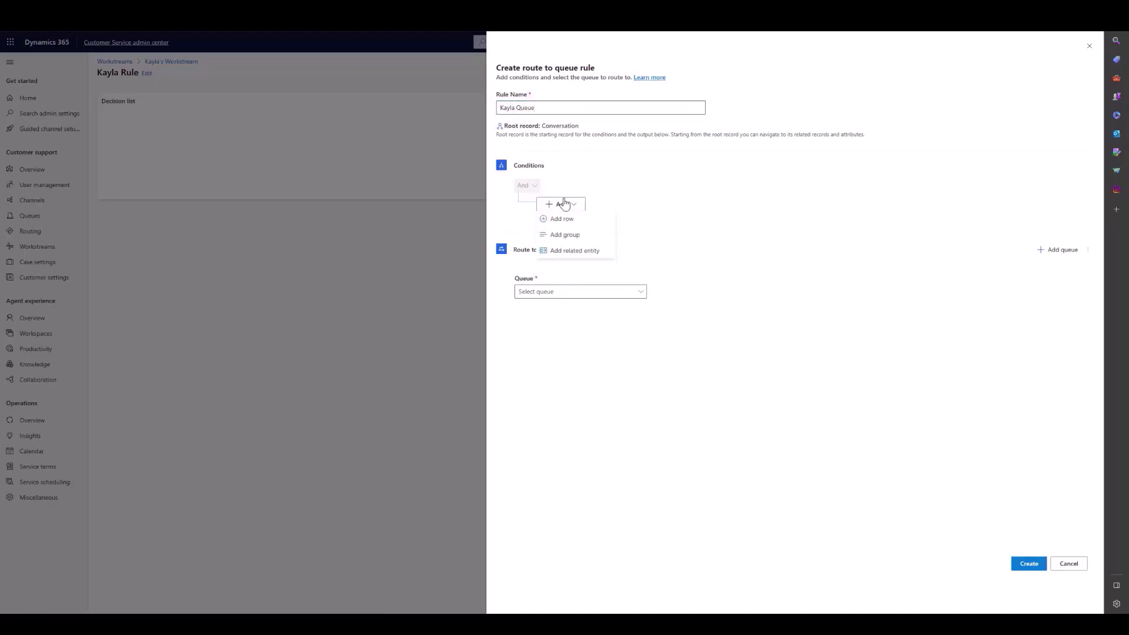
click(574, 253)
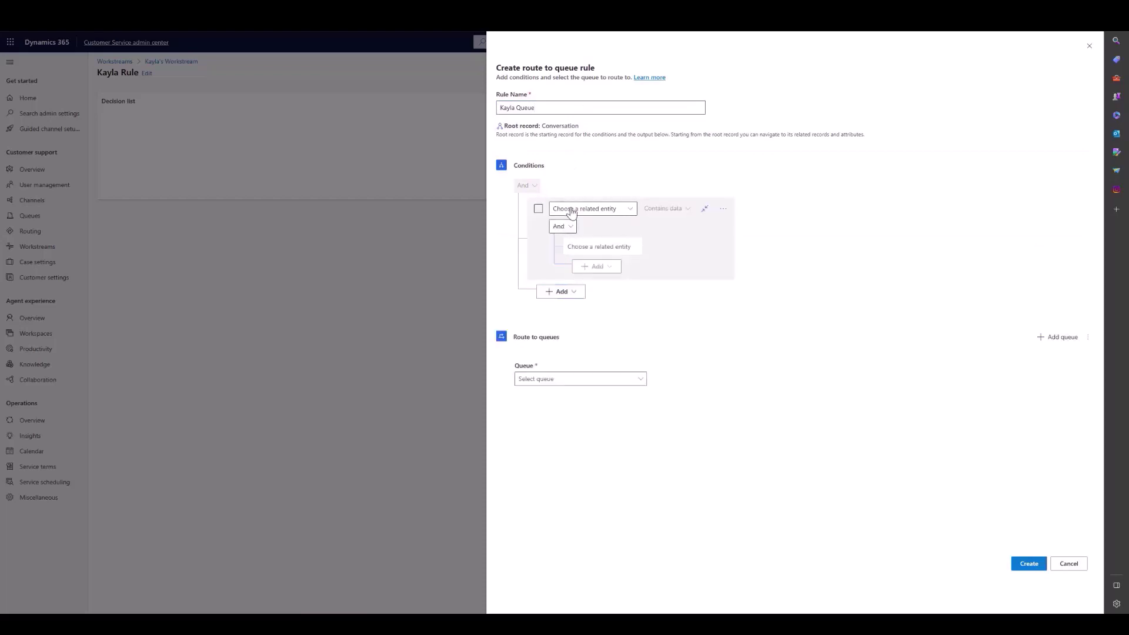
click(567, 226)
click(609, 209)
click(629, 209)
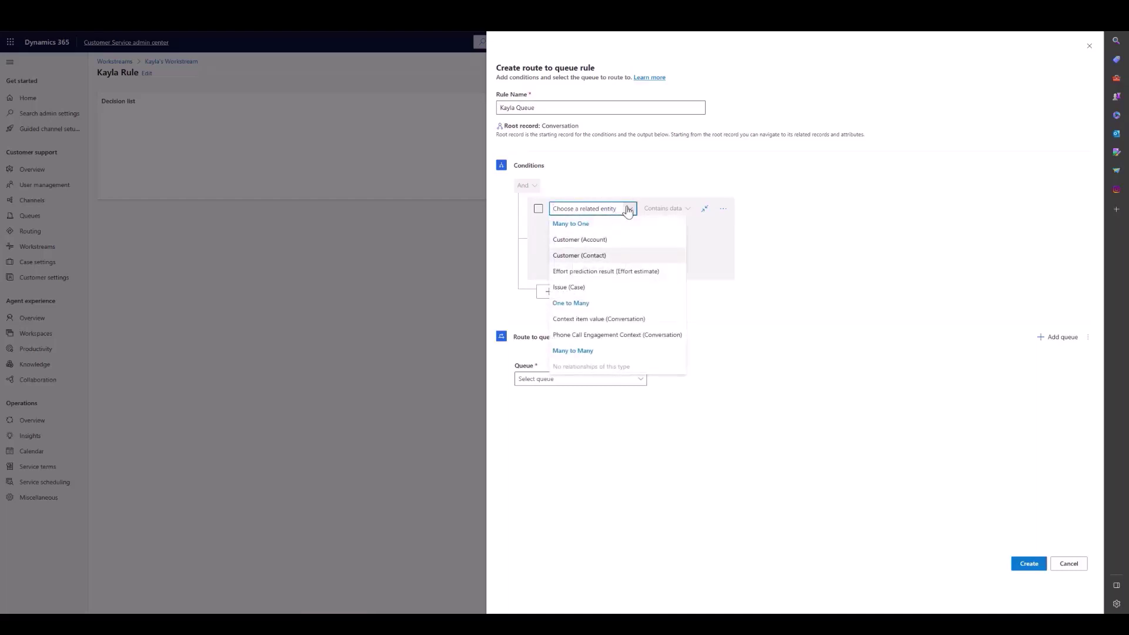
click(589, 334)
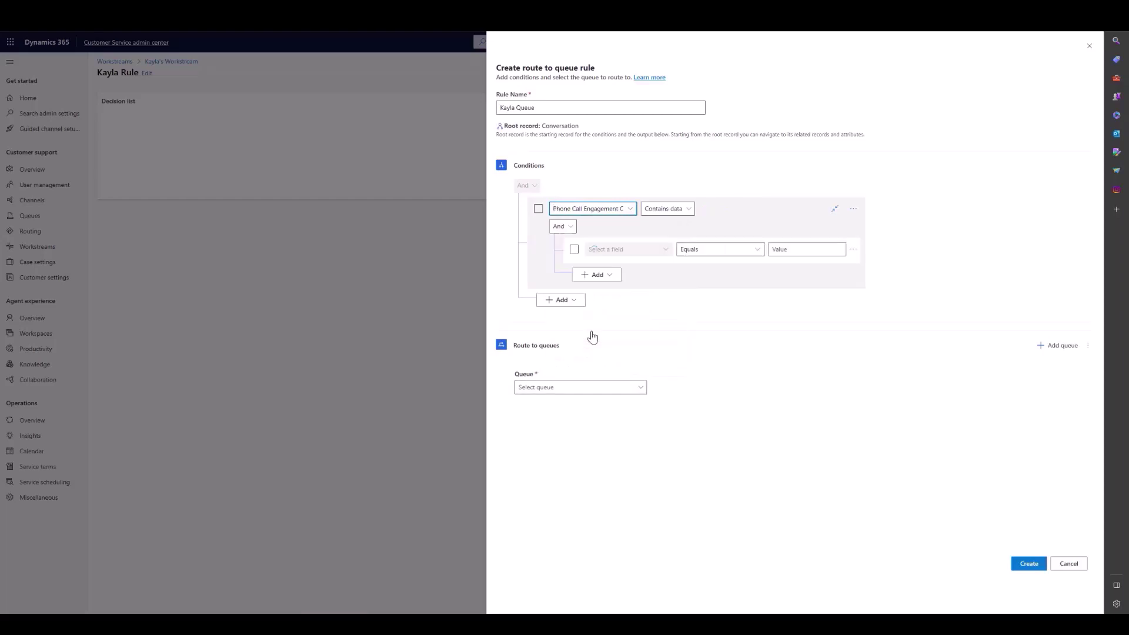
click(665, 253)
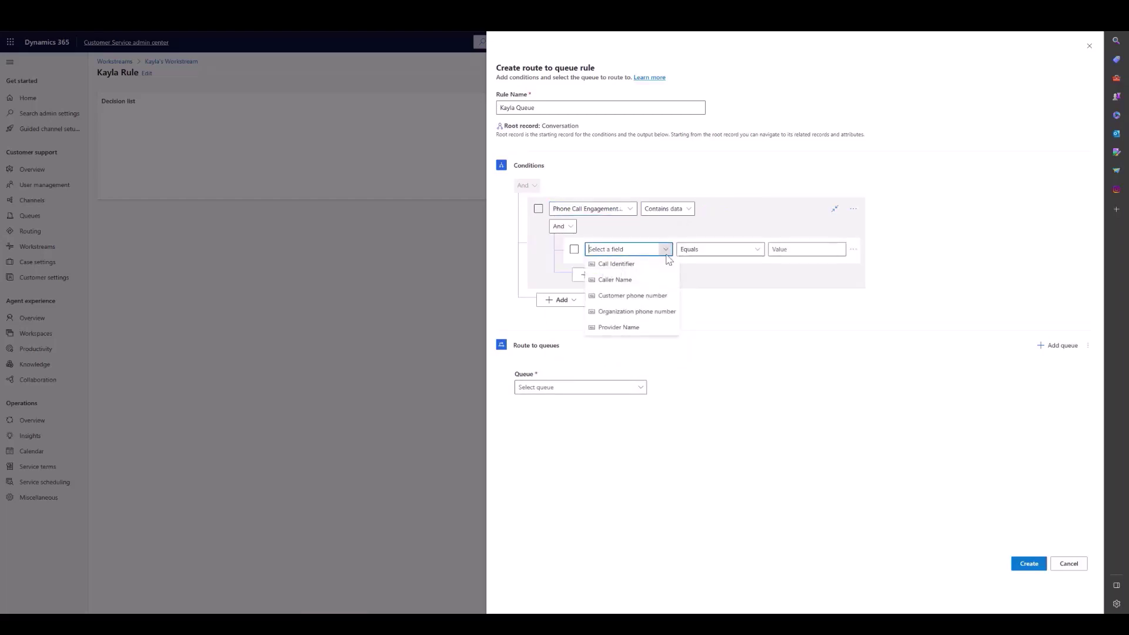
click(657, 298)
click(797, 247)
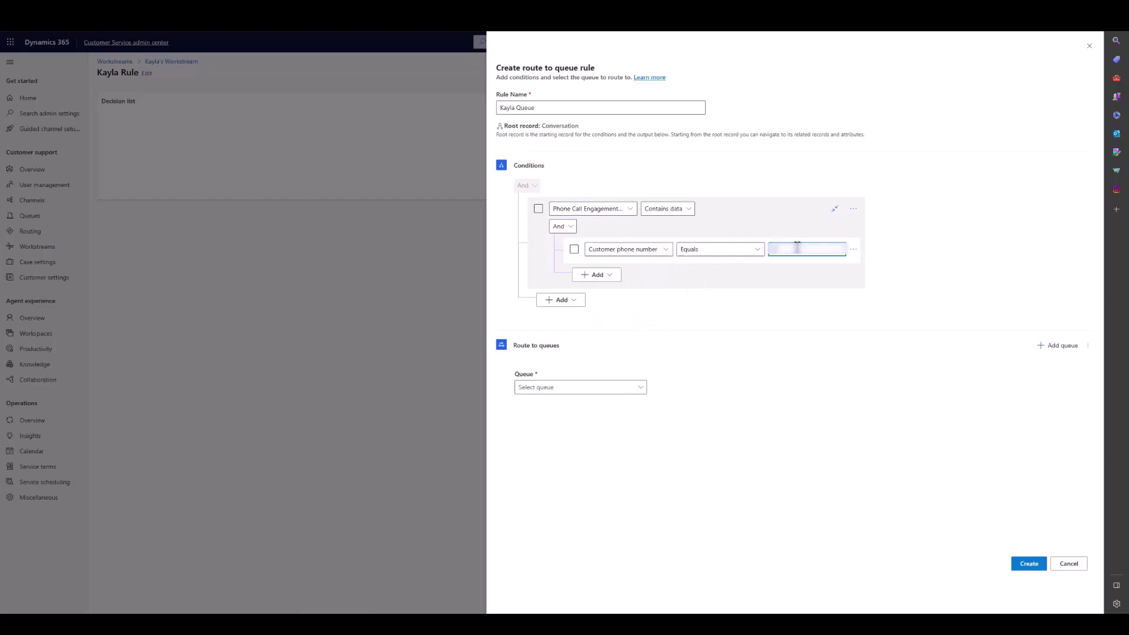
text(5550100)
click(689, 317)
Route matching calls to the Test queue and create the rule
click(594, 393)
scroll(607, 489, down, 1)
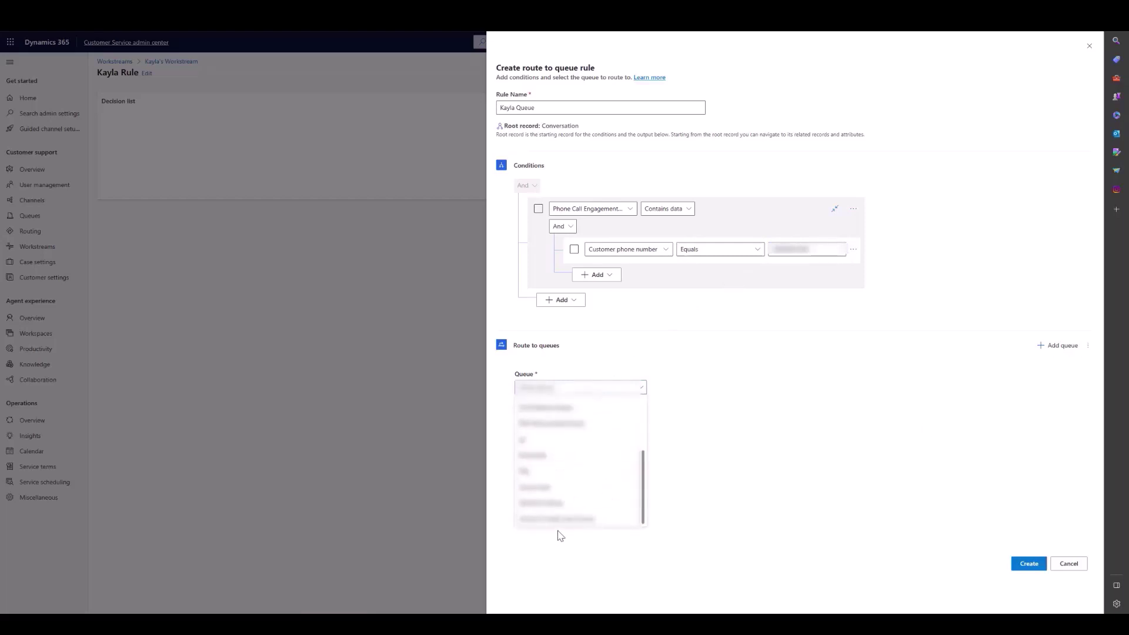
scroll(578, 504, down, 1)
scroll(578, 504, down, 2)
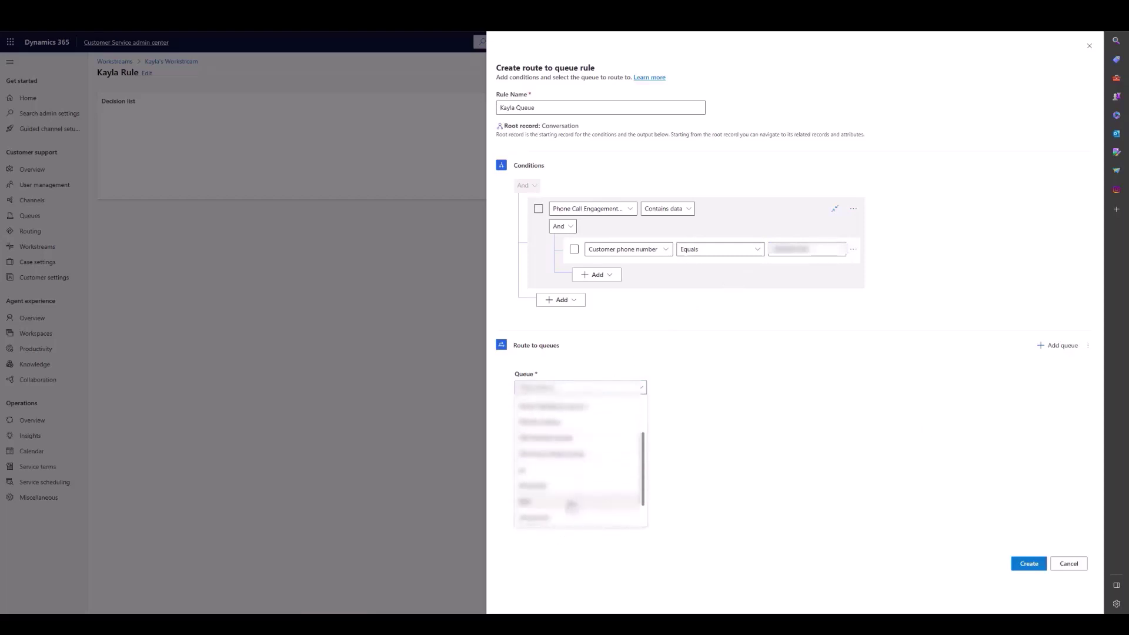
click(580, 513)
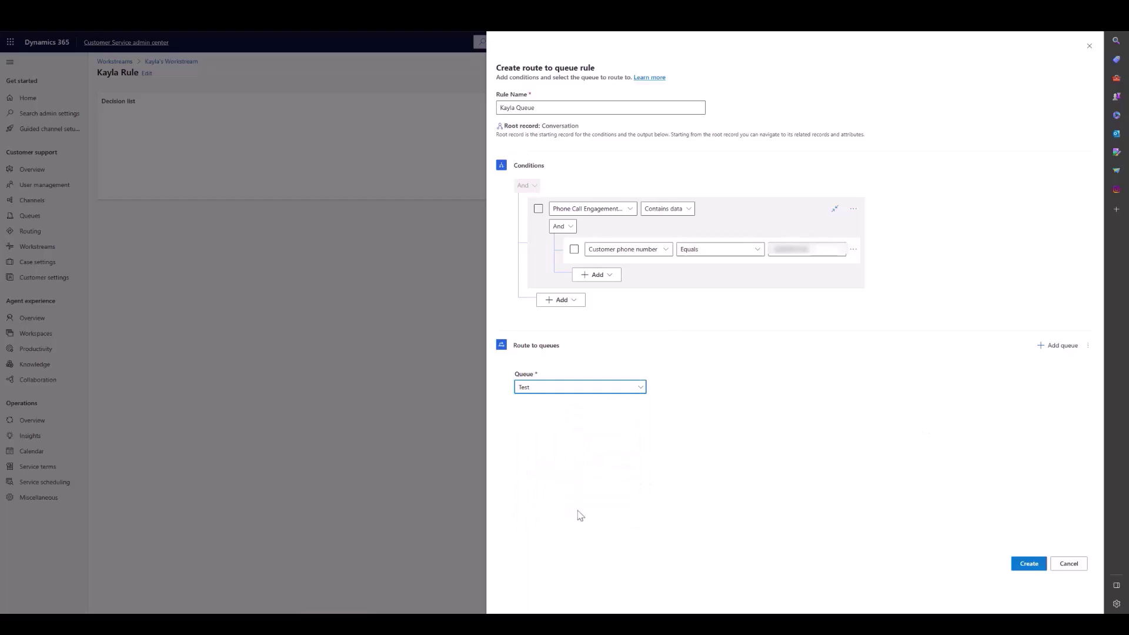
click(1030, 565)
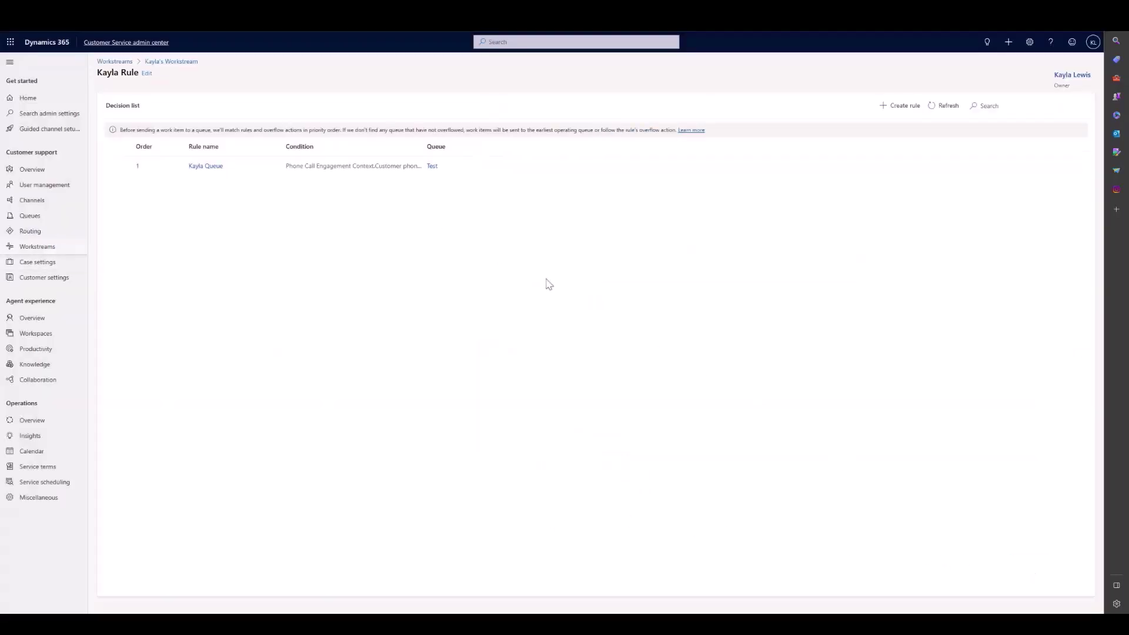
Back on the workstream, review the full work distribution settings, then expand advanced settings
click(171, 62)
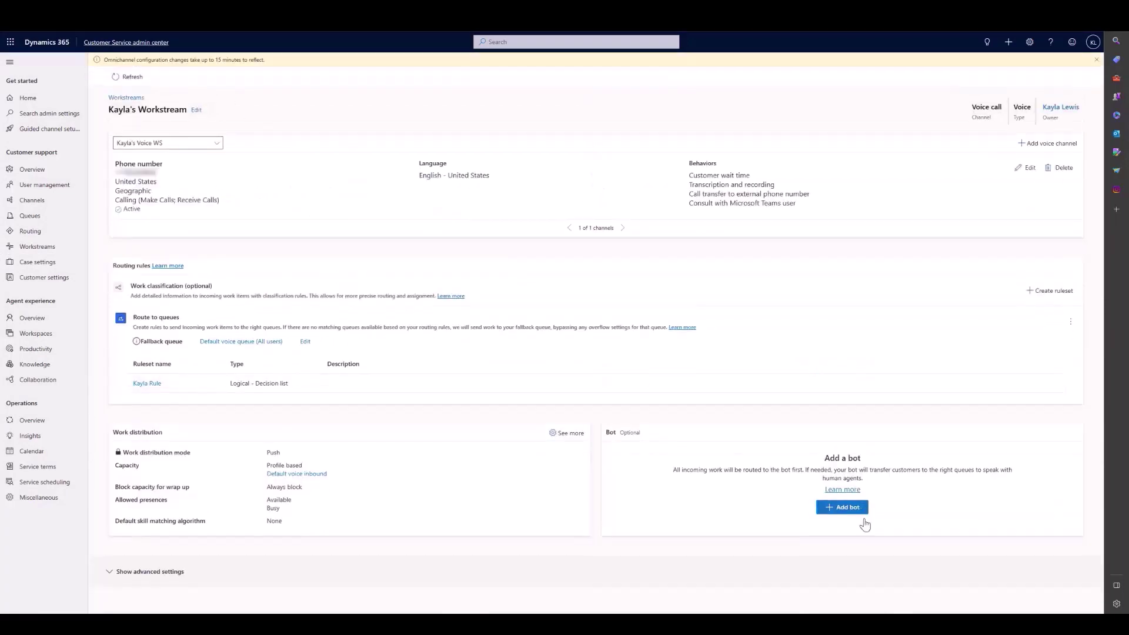
click(569, 435)
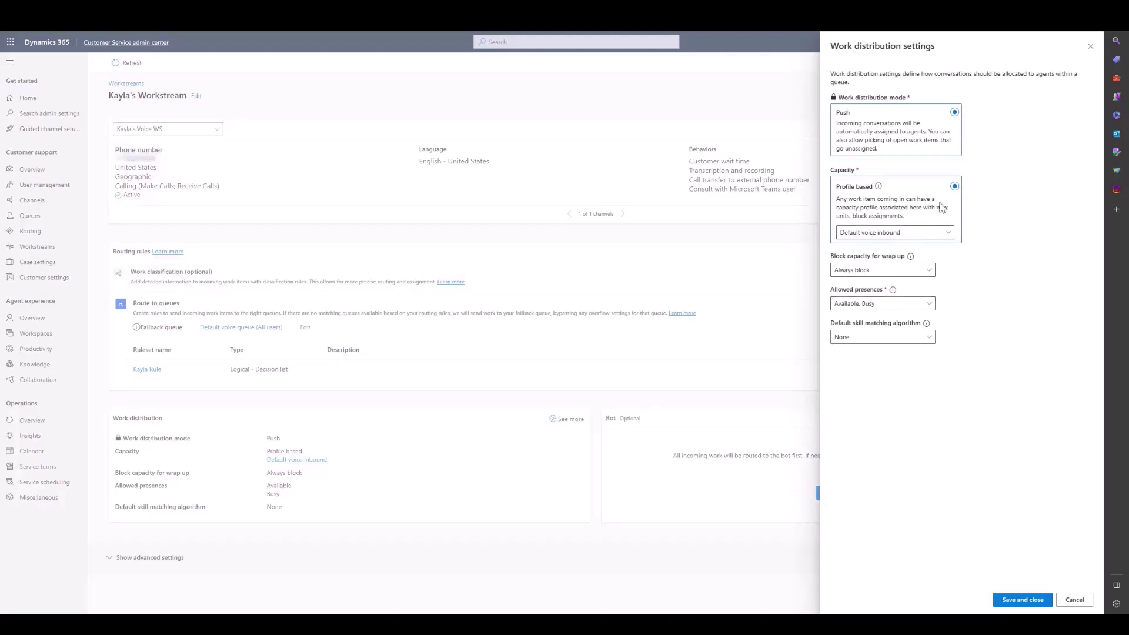
click(1089, 47)
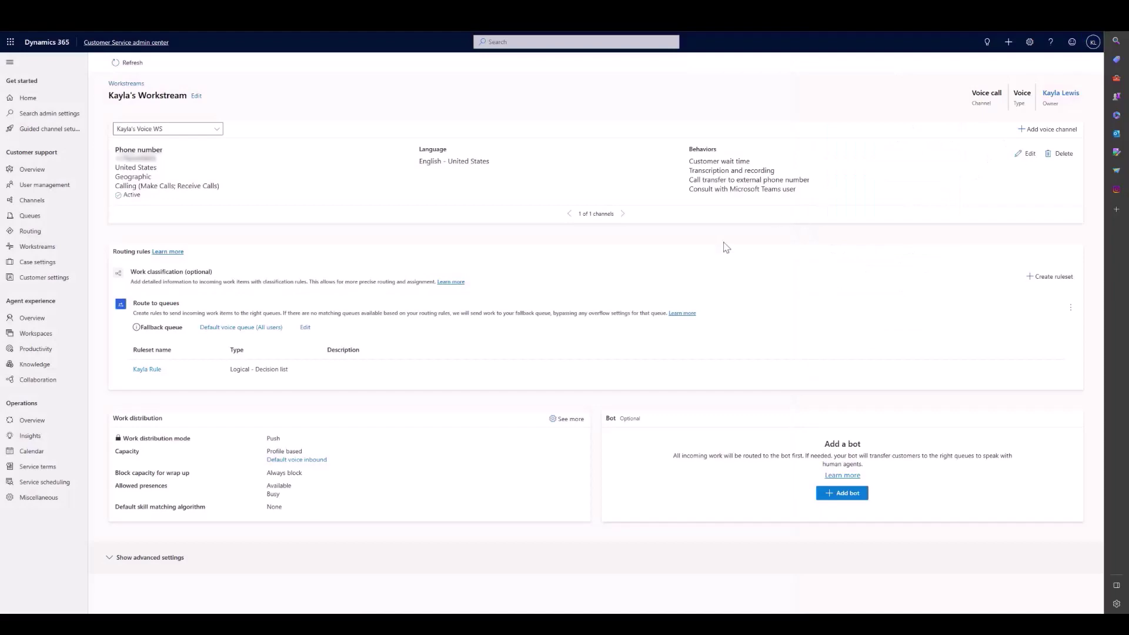
click(256, 547)
scroll(454, 517, down, 4)
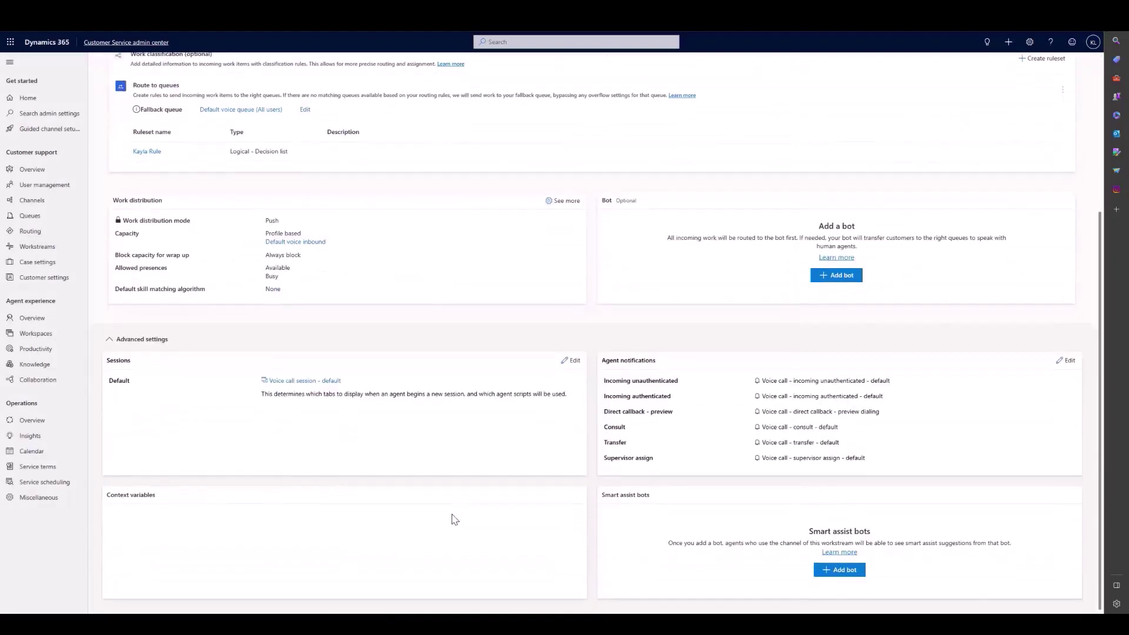